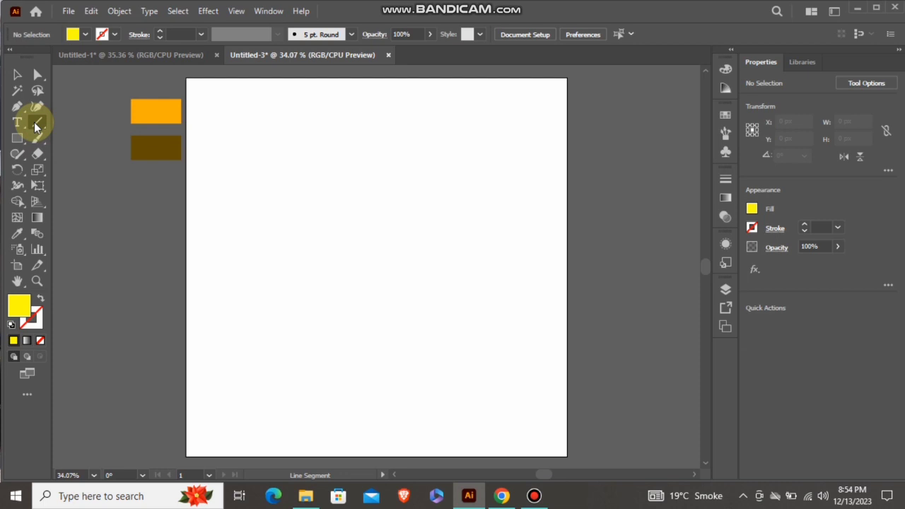
Step: Draw a straight vertical line about 921 px long near the artboard's left side, with a black stroke and no fill
click(84, 34)
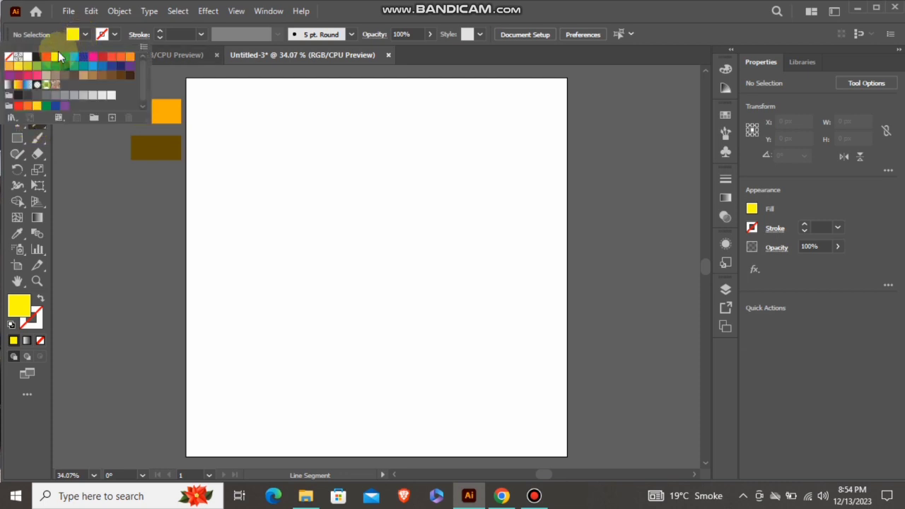
click(37, 56)
click(56, 157)
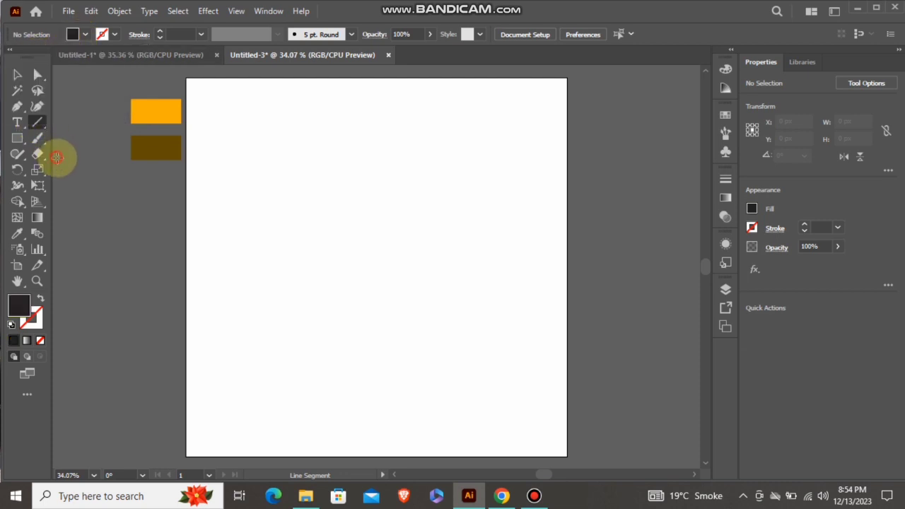
click(40, 300)
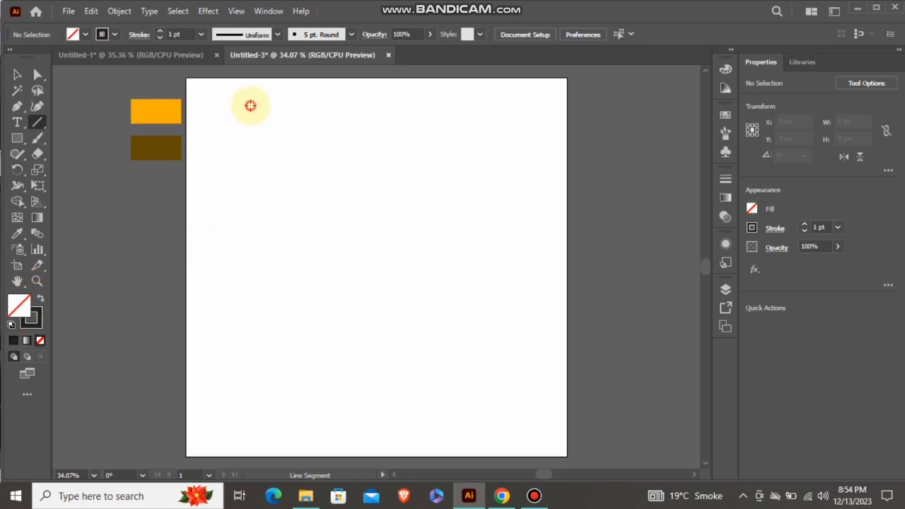
drag(250, 105, 264, 430)
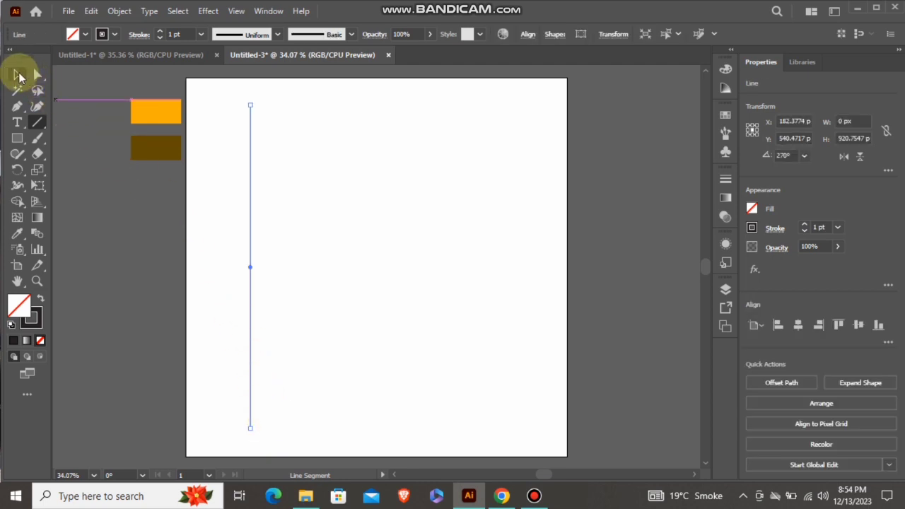
Step: Duplicate the vertical line about 58 px to the right and repeat the copy until there are eight evenly spaced lines
click(19, 75)
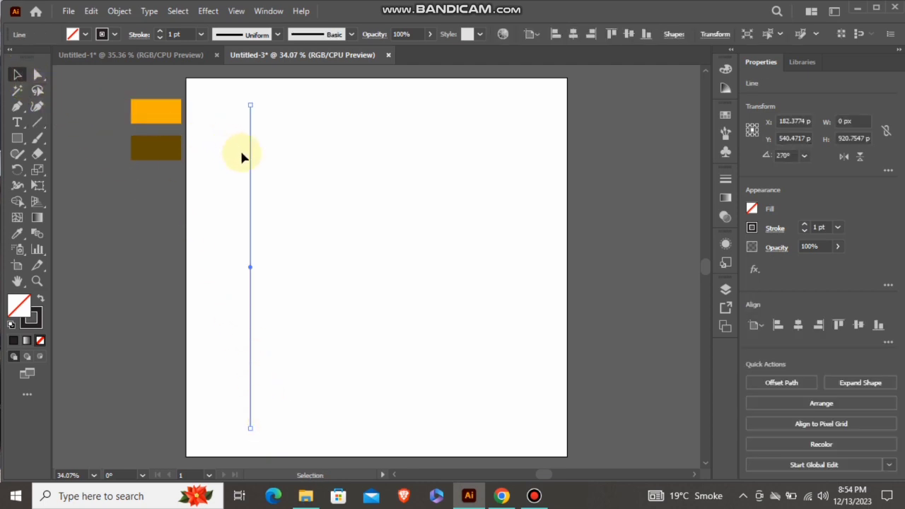
drag(252, 161, 271, 161)
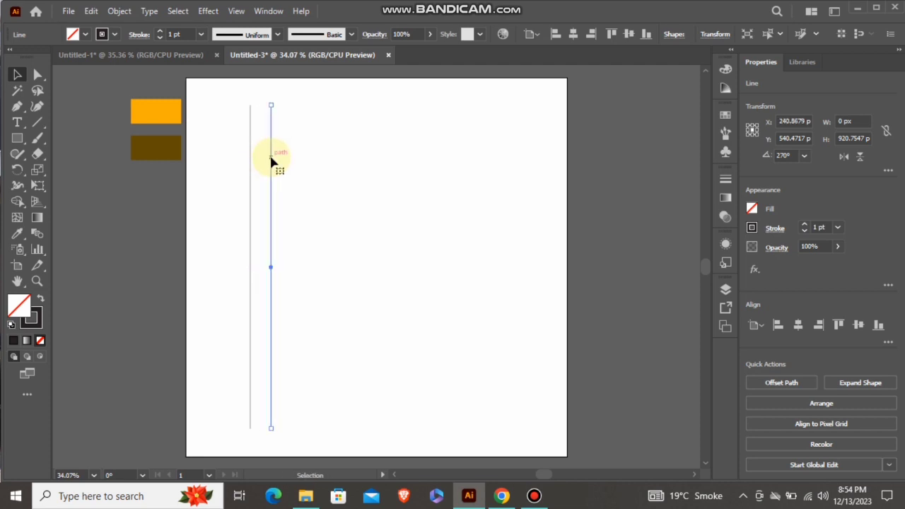
key(ctrl+d)
key(ctrl+d)
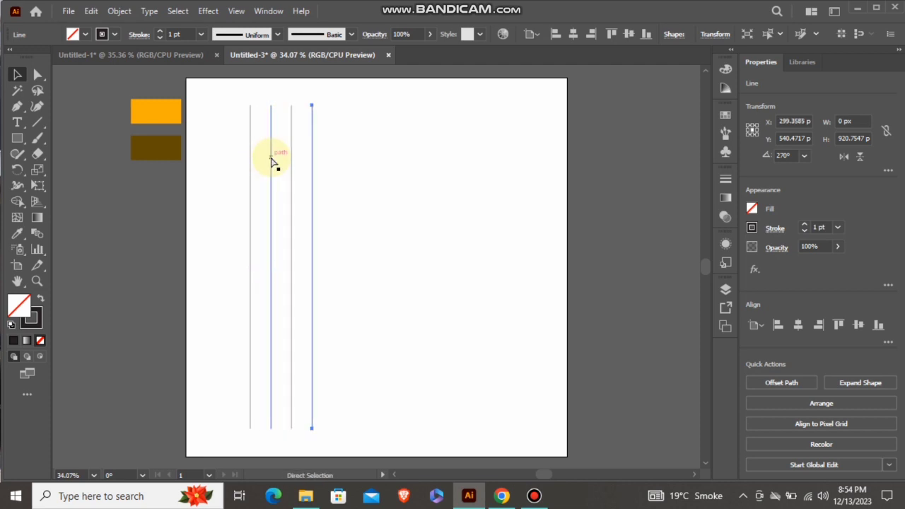
key(ctrl+d)
key(ctrl+d)
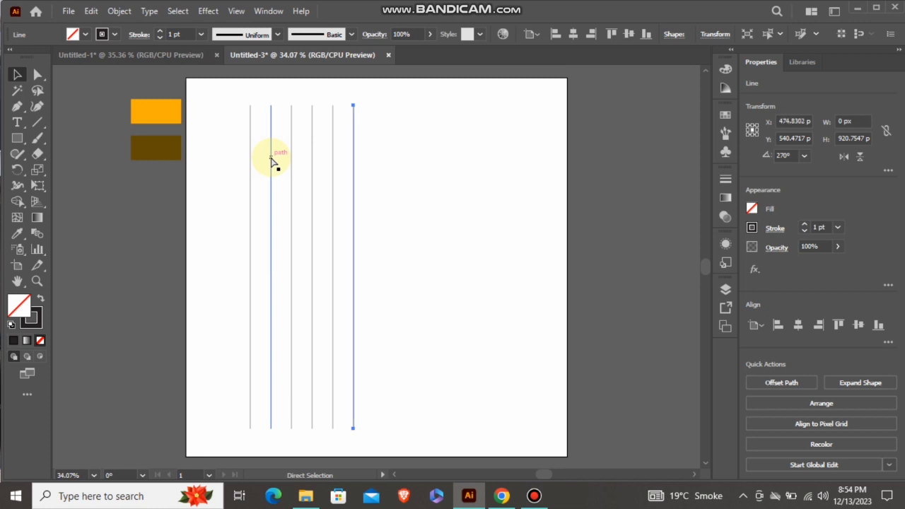
key(ctrl+d)
key(ctrl+d)
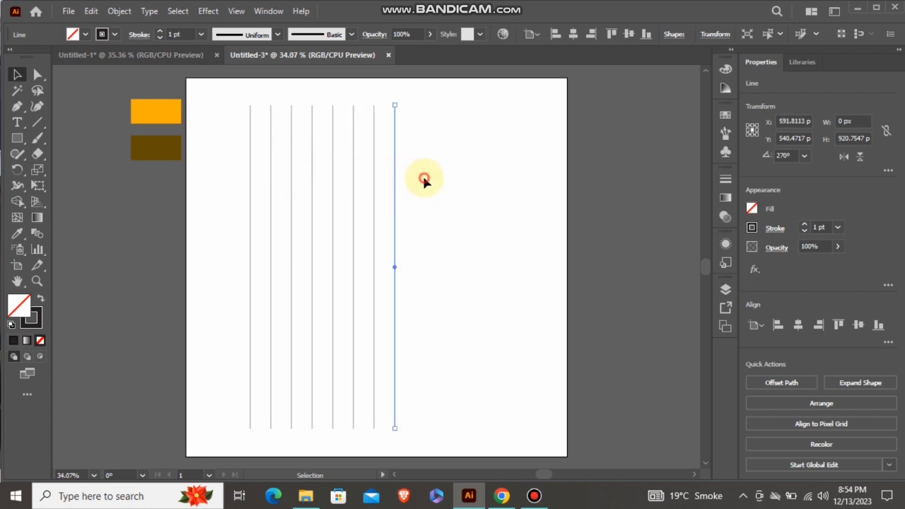
Step: Group all eight lines and centre the group horizontally and vertically on the artboard
drag(239, 197, 235, 198)
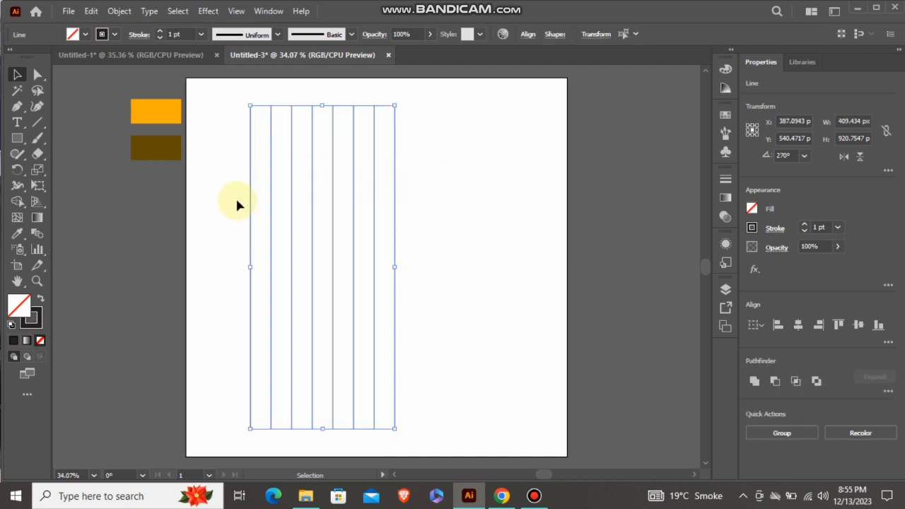
right_click(306, 193)
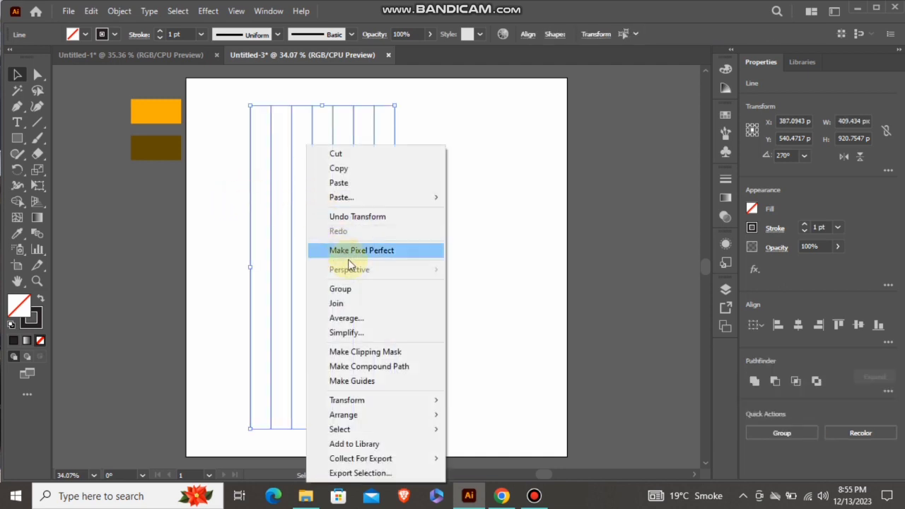
click(360, 289)
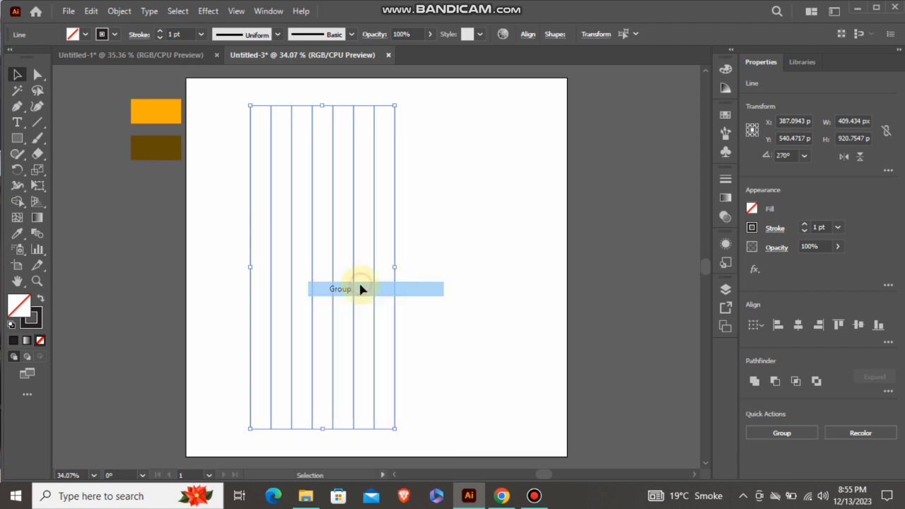
click(797, 326)
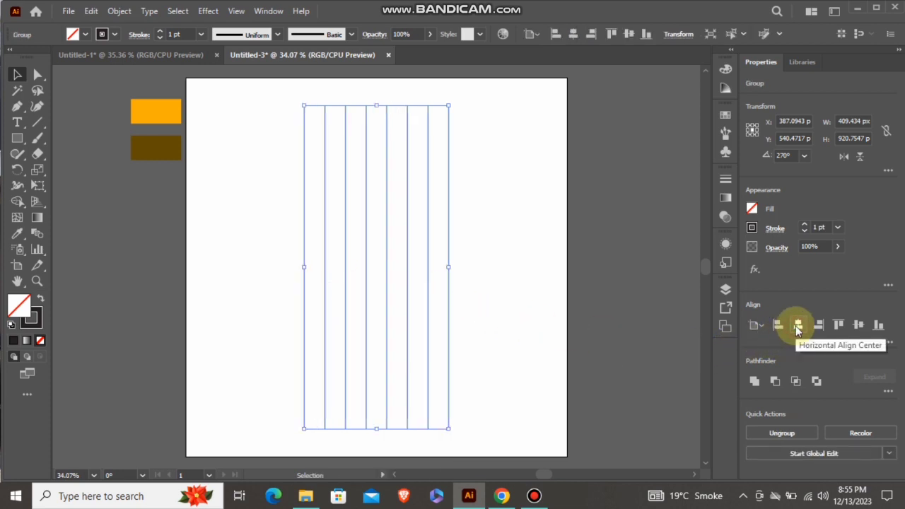
click(857, 328)
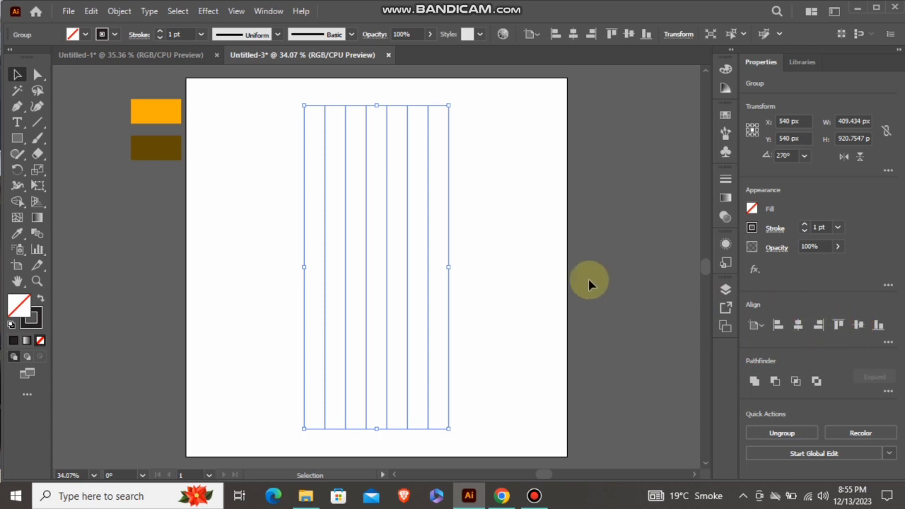
Step: Rotate the line group by 90° so the lines run horizontally
right_click(386, 208)
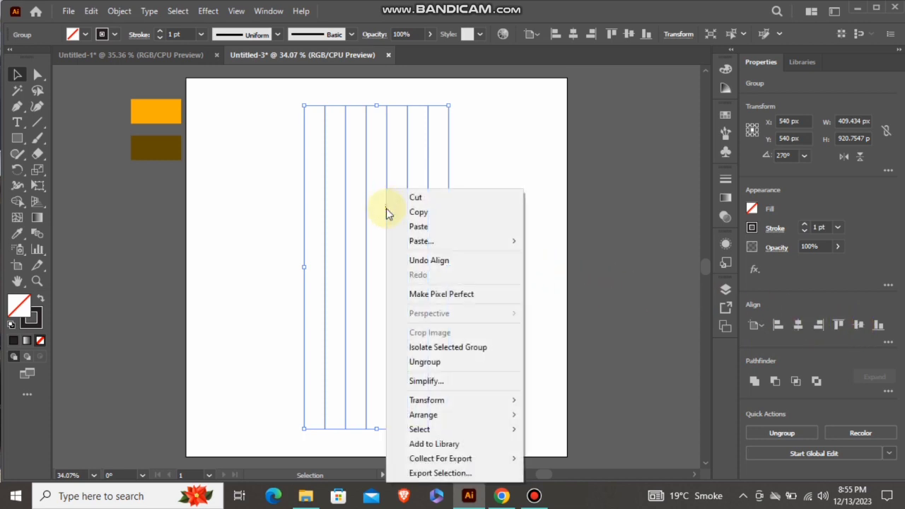
mouse_move(470, 407)
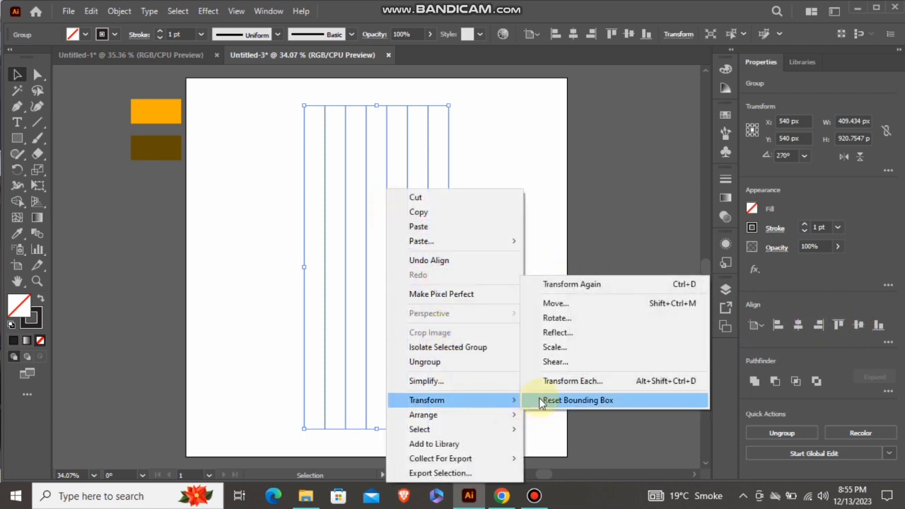
click(567, 323)
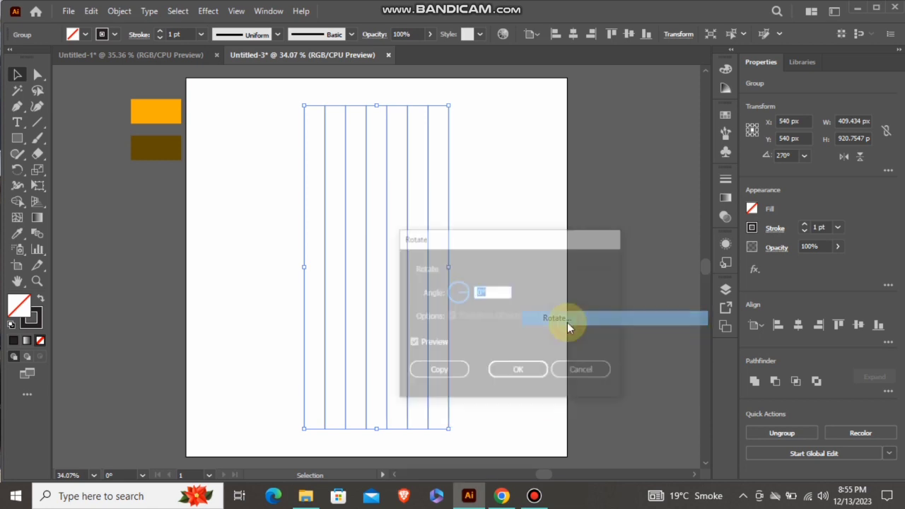
text(9)
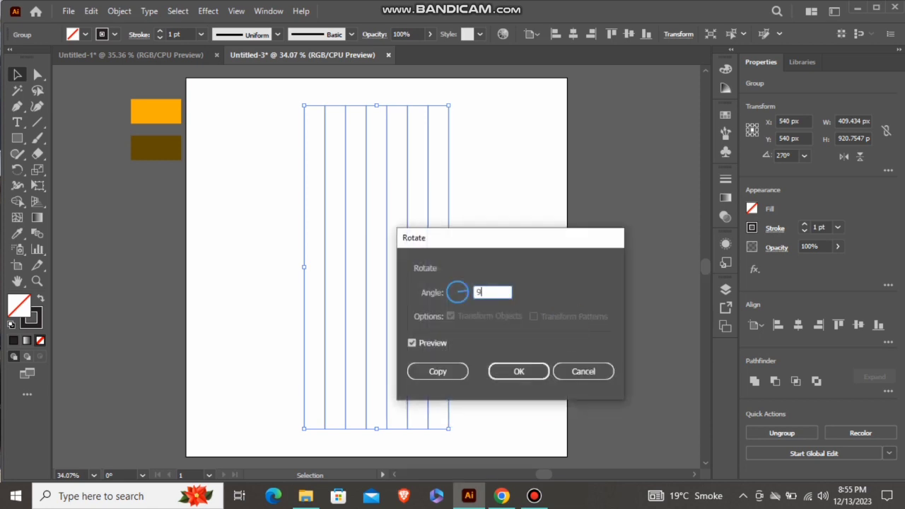
click(525, 374)
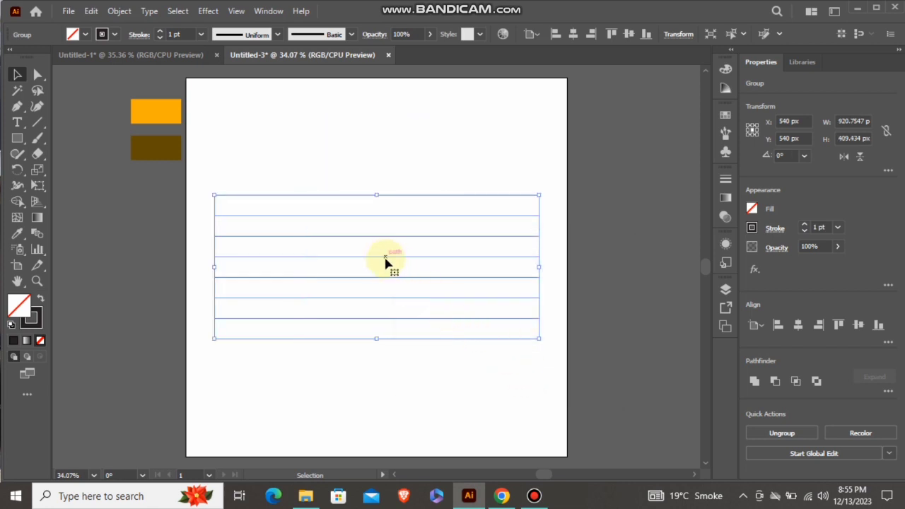
Step: Create a copy of the horizontal line group rotated by 120°
right_click(385, 260)
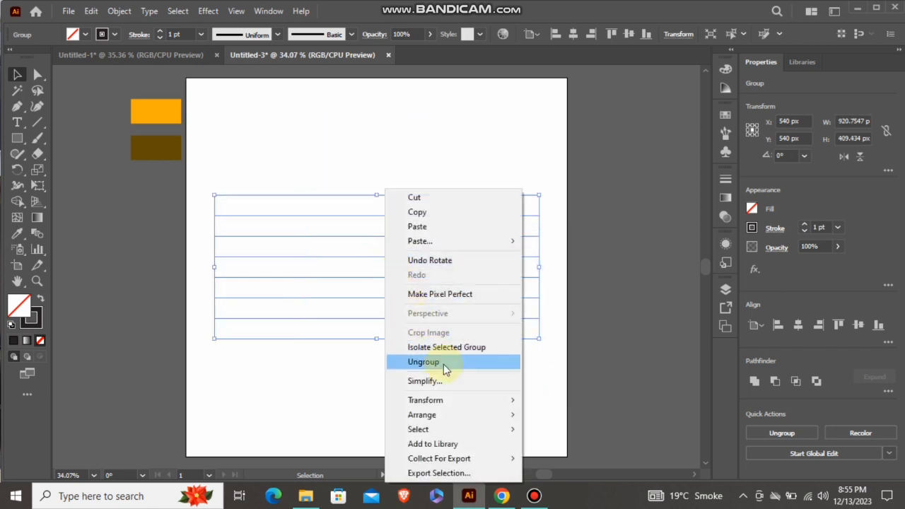
mouse_move(467, 400)
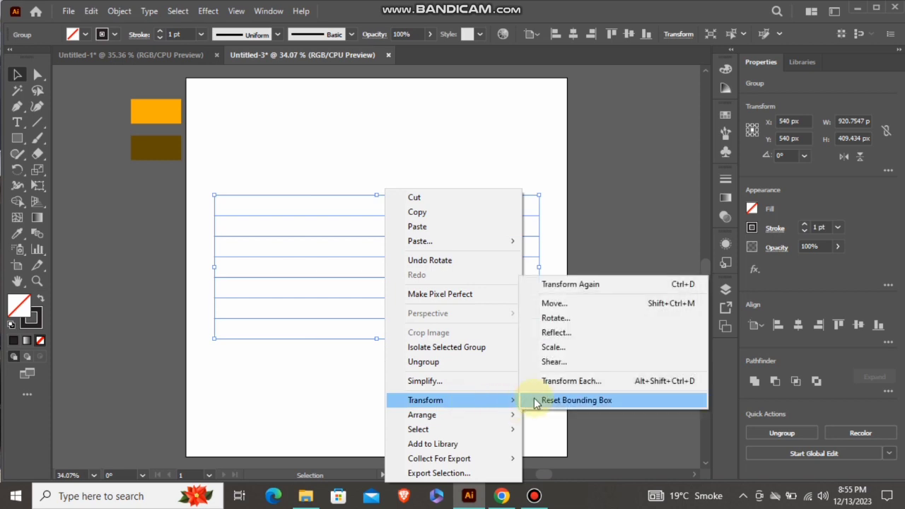
click(562, 322)
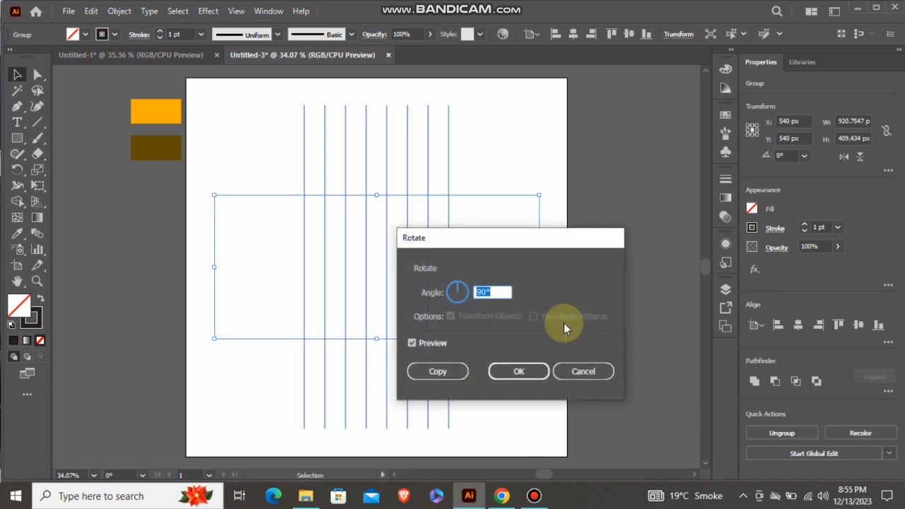
text(120)
click(458, 371)
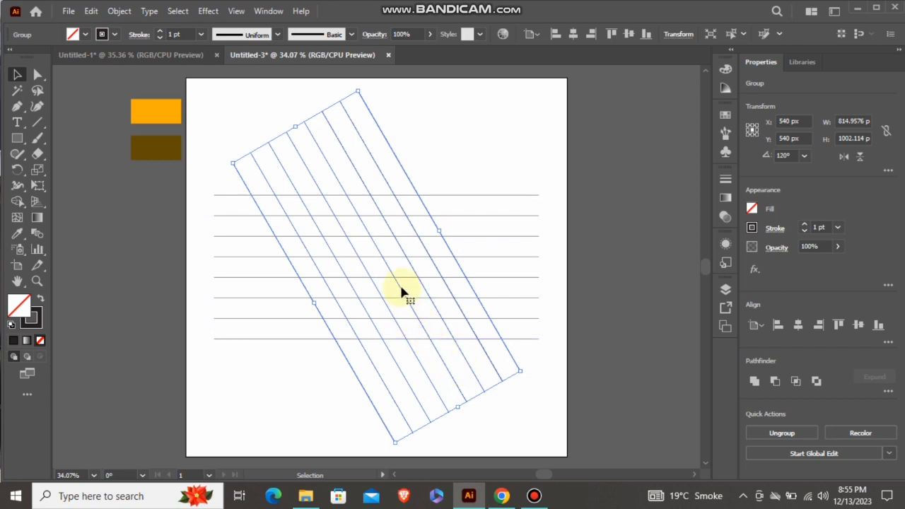
Step: Create a copy of the slanted line group reflected across the vertical axis
right_click(380, 255)
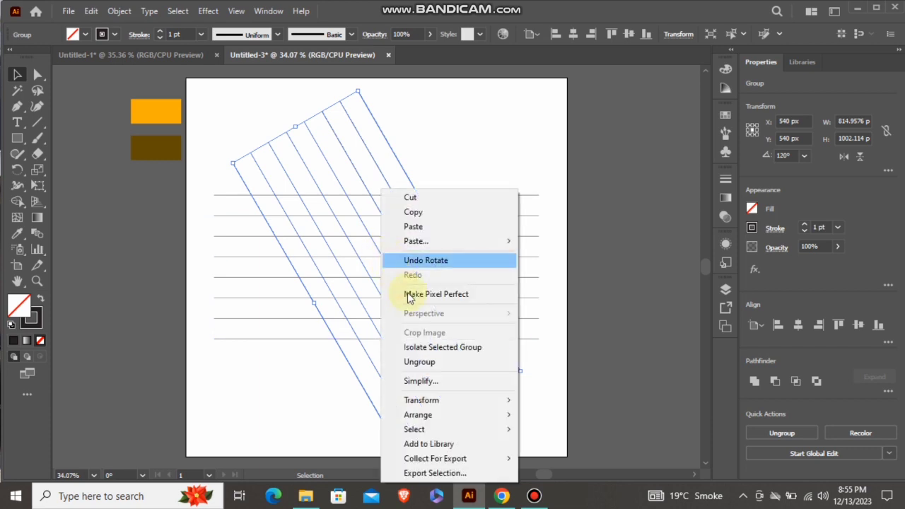
mouse_move(476, 398)
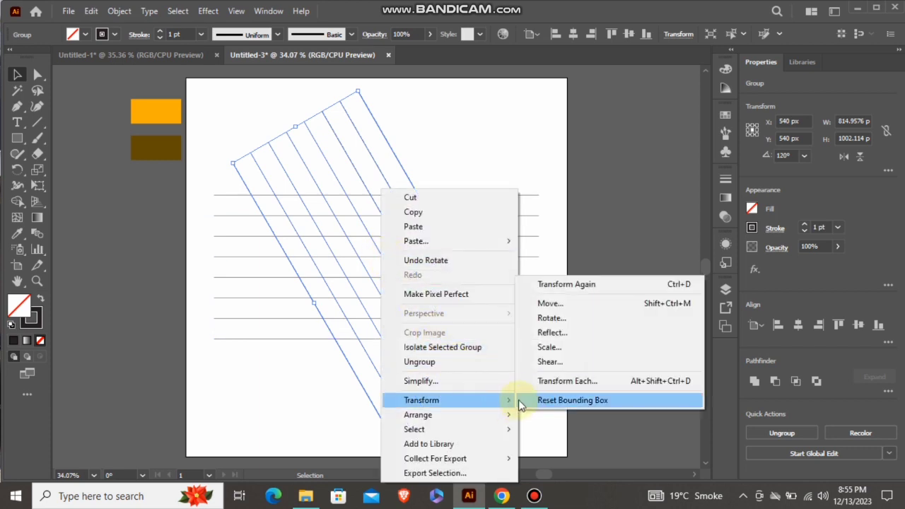
click(559, 339)
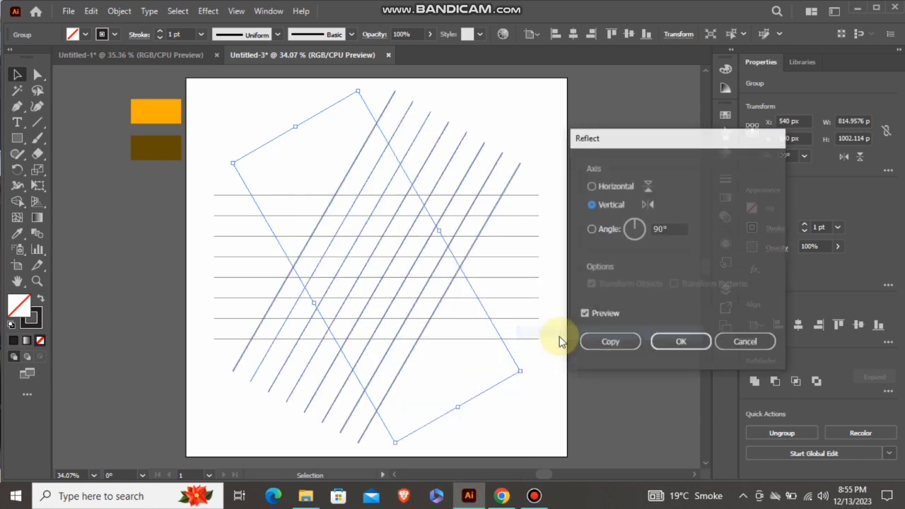
click(608, 341)
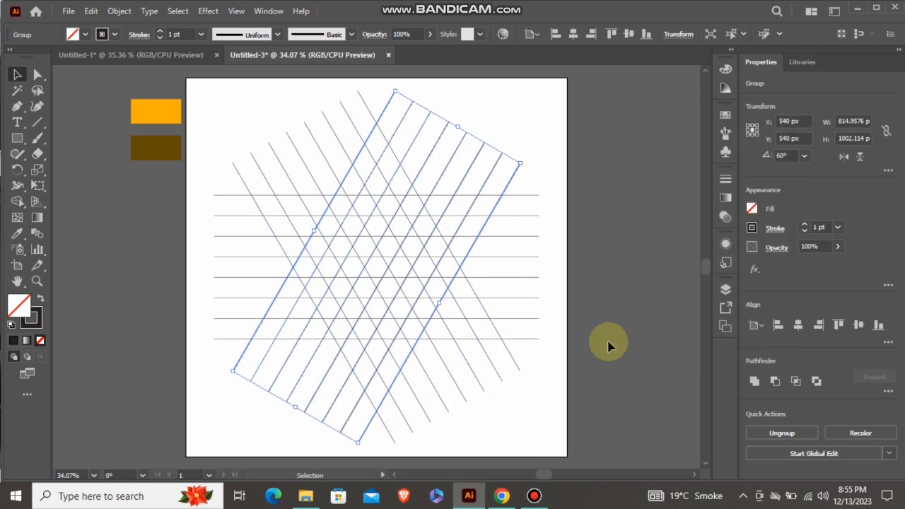
Step: Select all three line groups and use Shape Builder with a black fill and no stroke to merge the uppermost horizontal band into one bar
click(530, 132)
drag(526, 120, 224, 383)
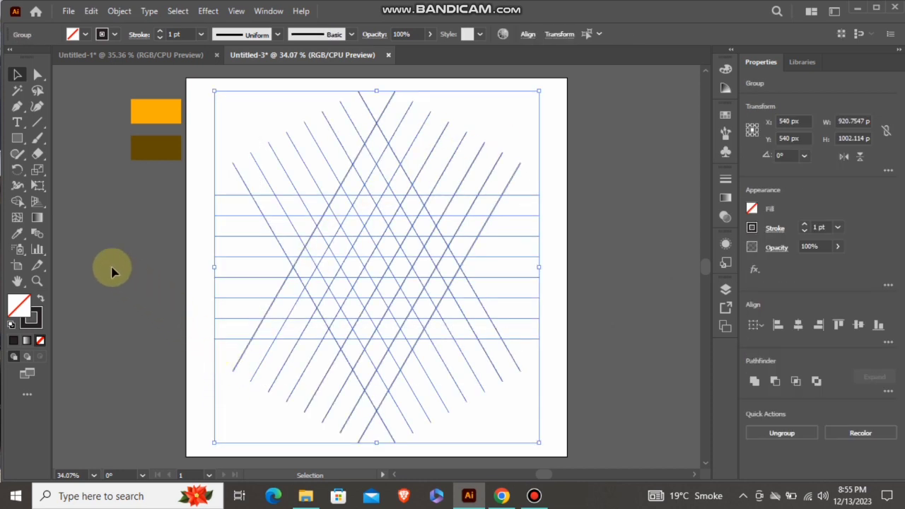
click(17, 203)
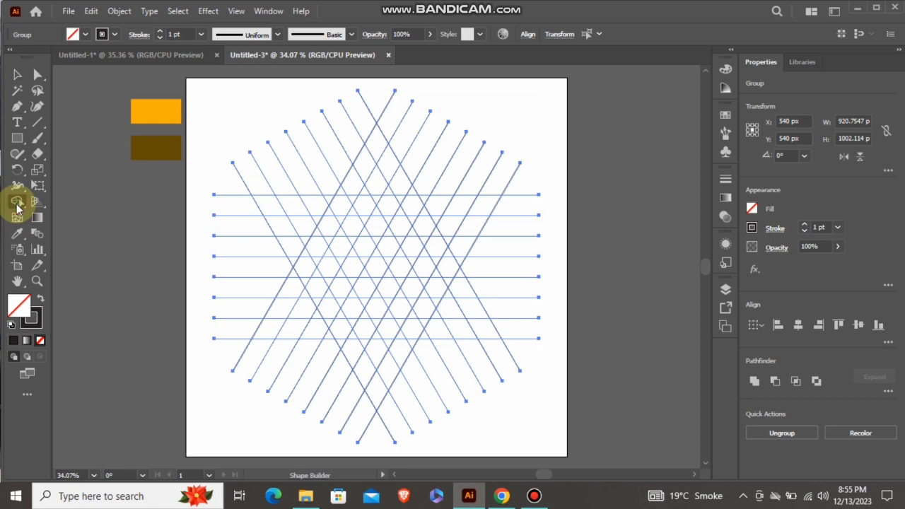
click(40, 302)
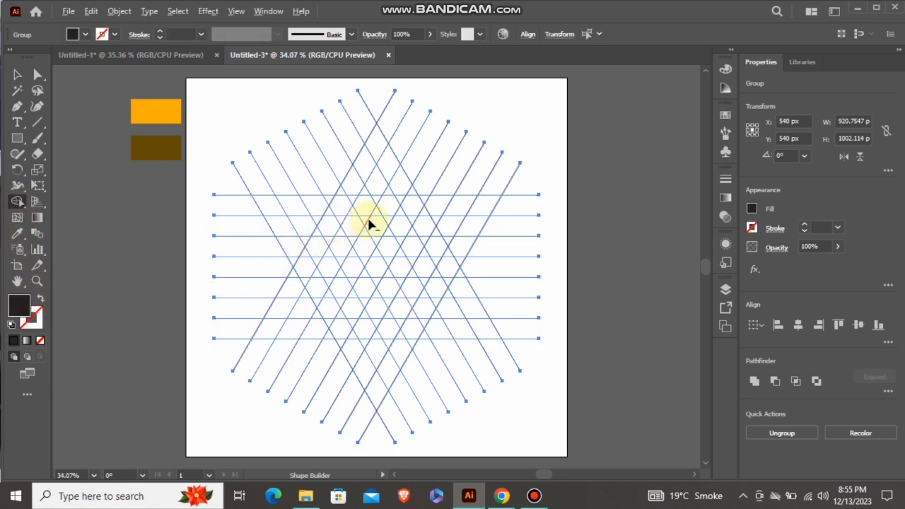
scroll(369, 223, up, 1)
scroll(369, 224, down, 1)
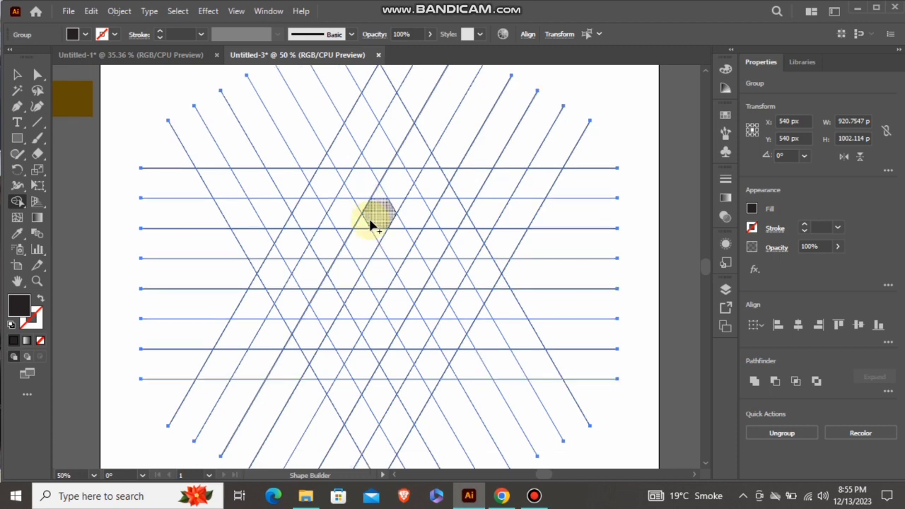
scroll(369, 224, down, 1)
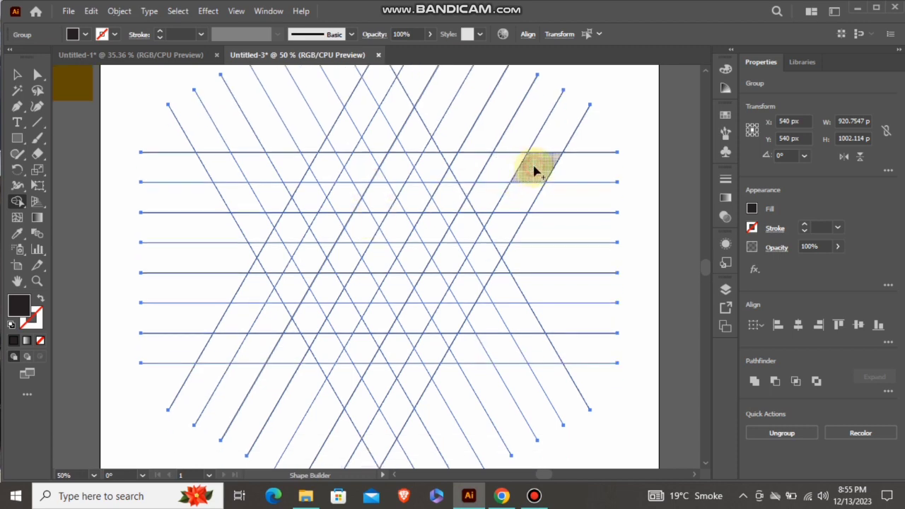
mouse_move(536, 170)
mouse_down()
mouse_move(234, 167)
mouse_move(456, 177)
mouse_up()
scroll(456, 181, down, 1)
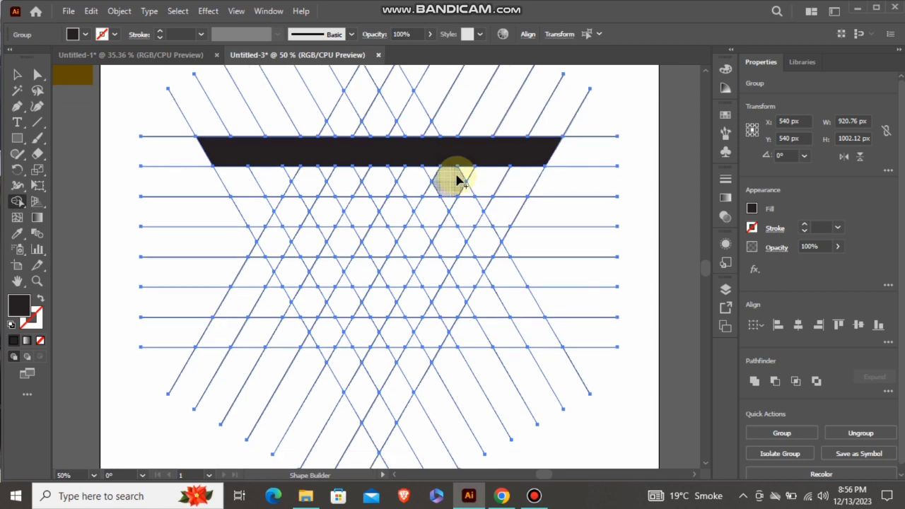
Step: Merge cells with Shape Builder from the bar's left end down to a point, up the inner diagonal and into a short hook, forming a G
mouse_move(234, 165)
mouse_down()
mouse_move(273, 261)
mouse_move(263, 218)
mouse_move(287, 256)
mouse_move(294, 292)
mouse_move(302, 277)
mouse_move(311, 320)
mouse_move(350, 256)
mouse_up()
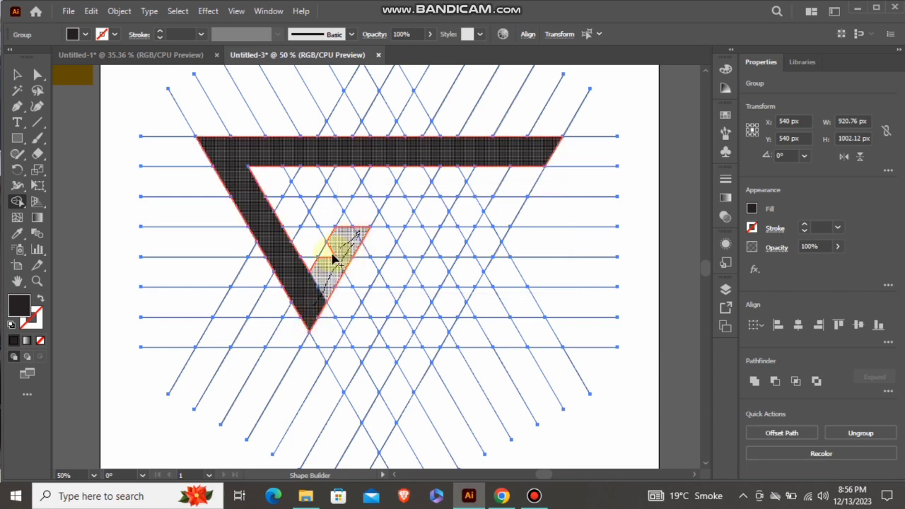
mouse_move(329, 268)
mouse_down()
mouse_move(333, 248)
mouse_move(378, 206)
mouse_up()
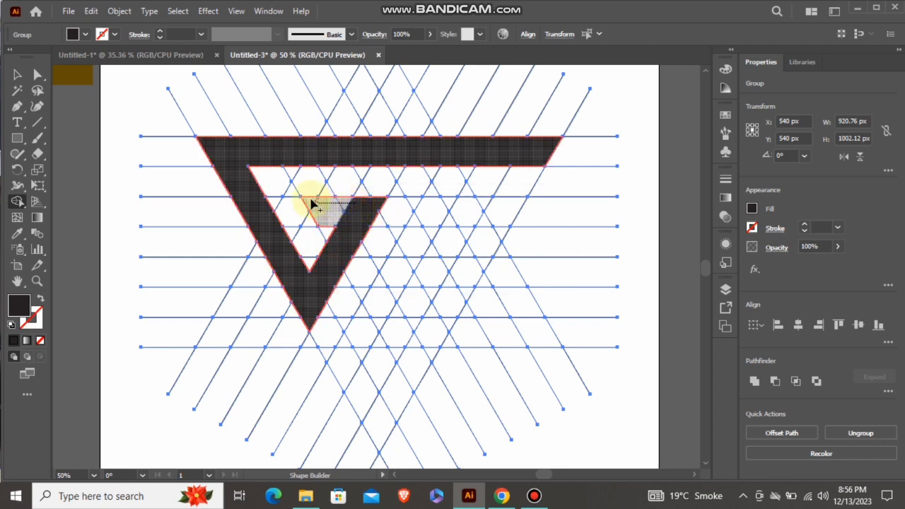
drag(313, 205, 360, 208)
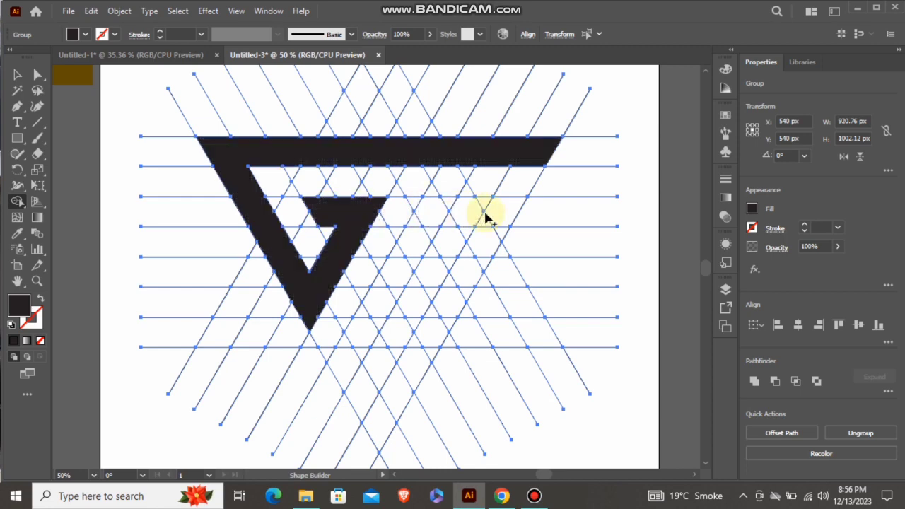
Step: Merge the grid cells beside the G with Shape Builder into a separate angular S that ends in a point below it
mouse_move(485, 265)
mouse_down()
mouse_move(496, 215)
mouse_move(498, 233)
mouse_move(491, 205)
mouse_move(451, 199)
mouse_move(414, 222)
mouse_move(458, 222)
mouse_move(432, 220)
mouse_move(390, 285)
mouse_move(403, 253)
mouse_up()
mouse_move(402, 290)
mouse_down()
mouse_move(431, 352)
mouse_move(430, 321)
mouse_up()
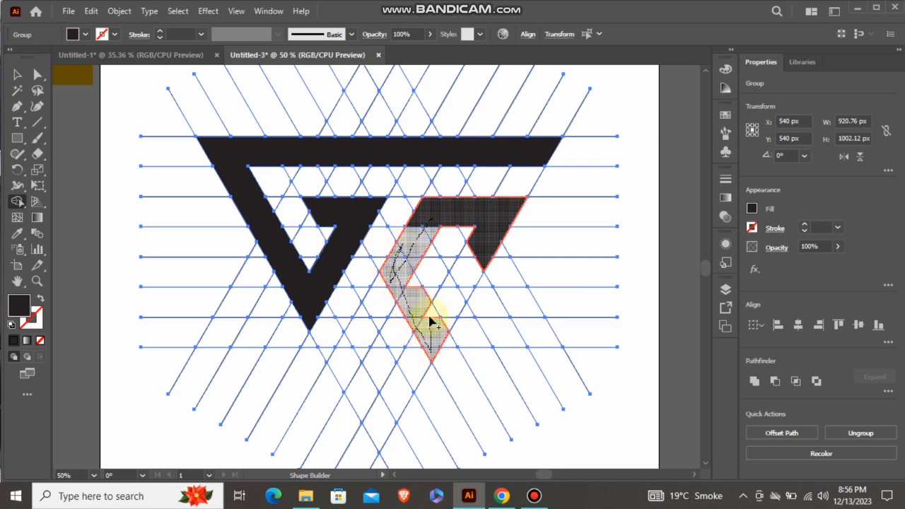
drag(416, 286, 414, 283)
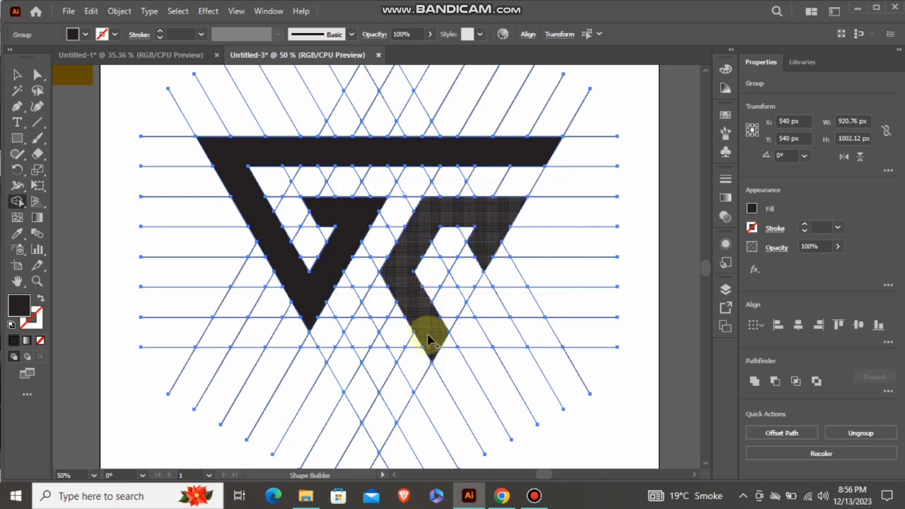
mouse_move(427, 342)
mouse_down()
mouse_move(379, 416)
mouse_move(346, 363)
mouse_move(364, 308)
mouse_move(354, 358)
mouse_up()
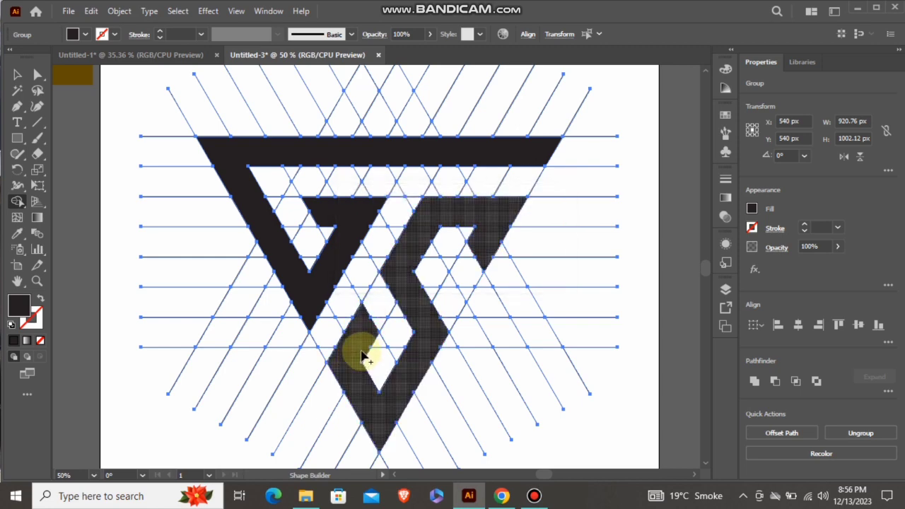
Step: Ungroup the line group that contains the merged black letter shapes, and deselect everything
click(17, 75)
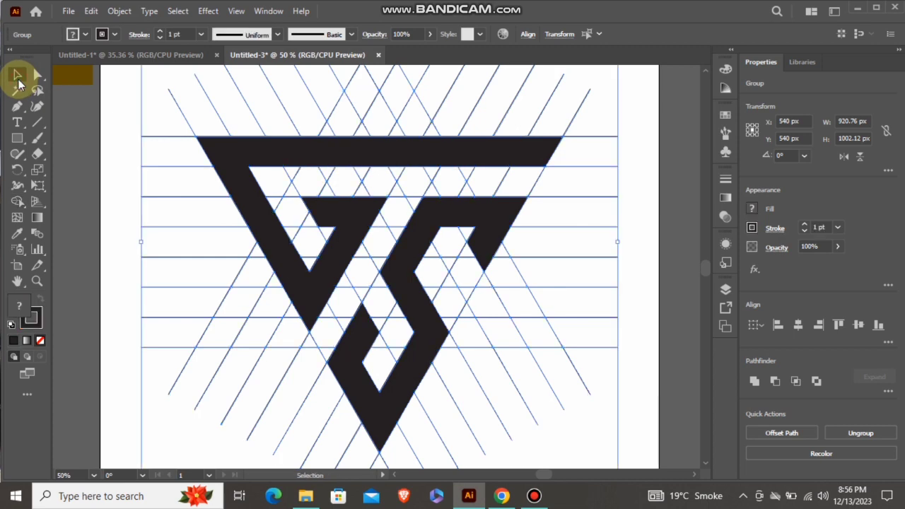
click(126, 105)
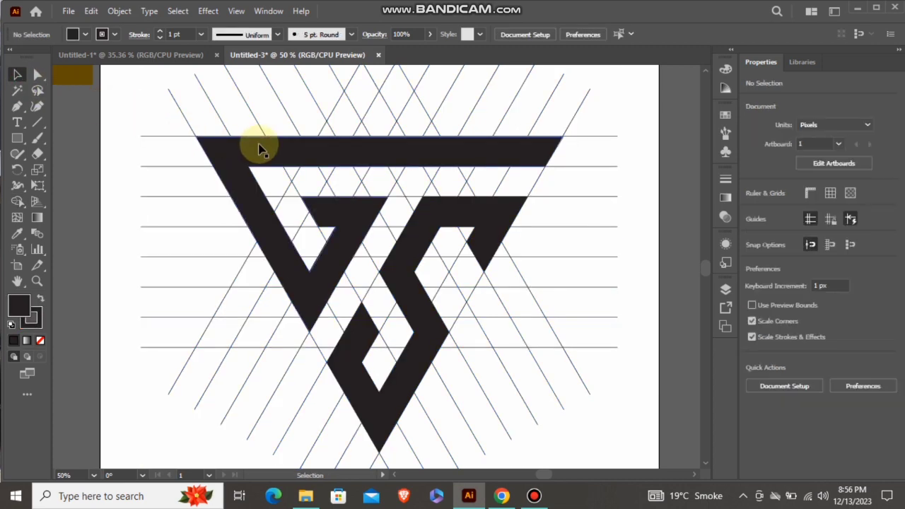
click(297, 154)
right_click(296, 152)
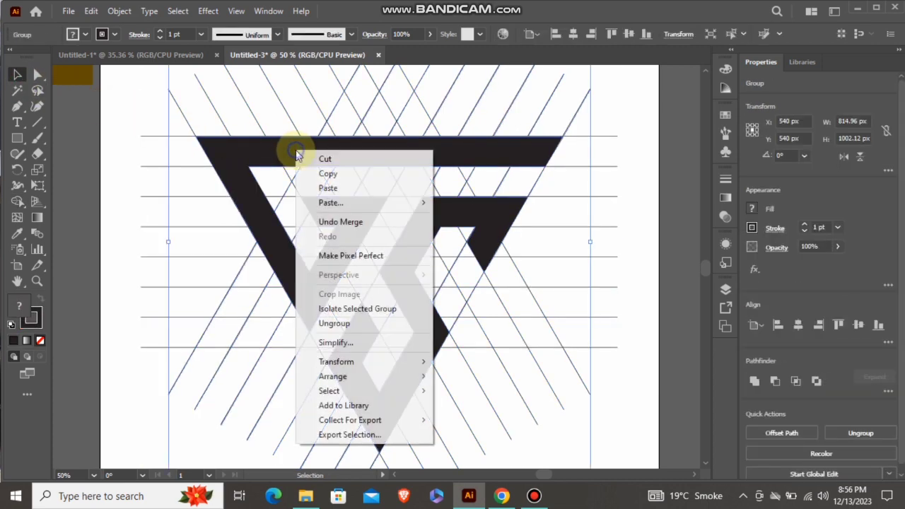
click(334, 323)
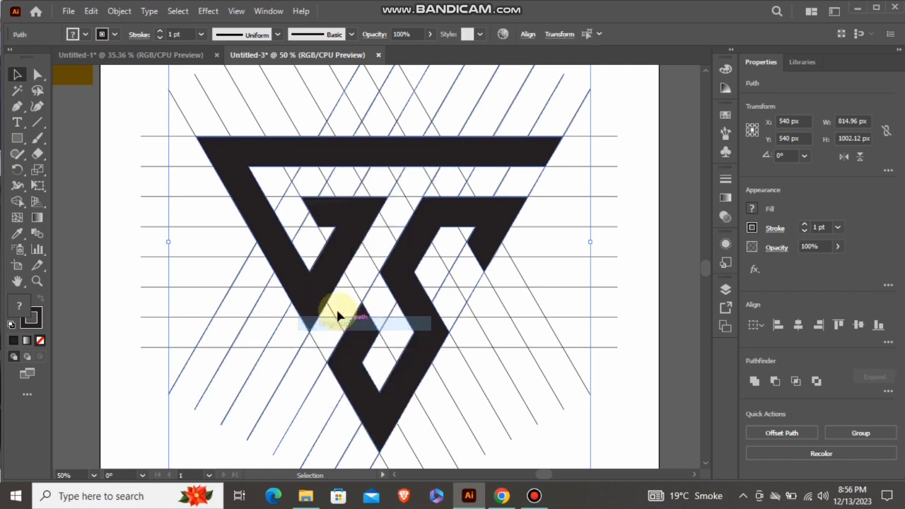
click(141, 217)
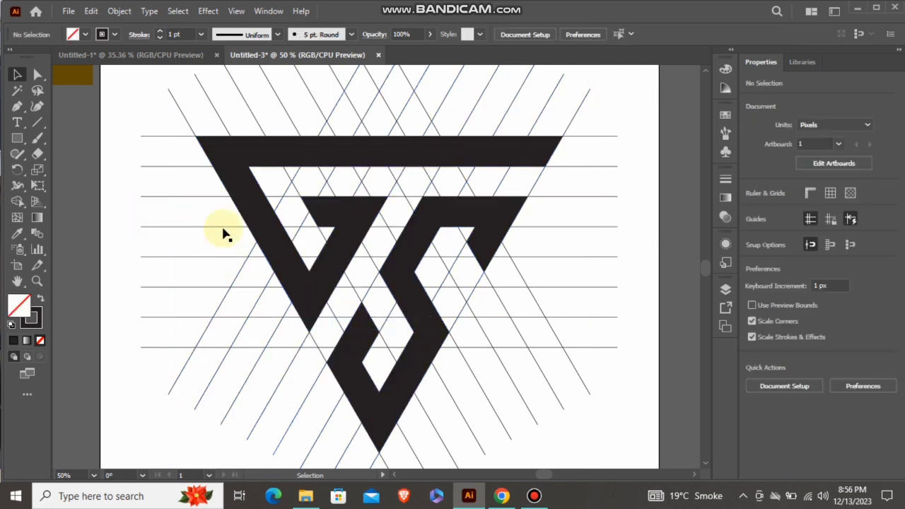
Step: Select both the G and S shapes and cut them out of the line grid
click(396, 256)
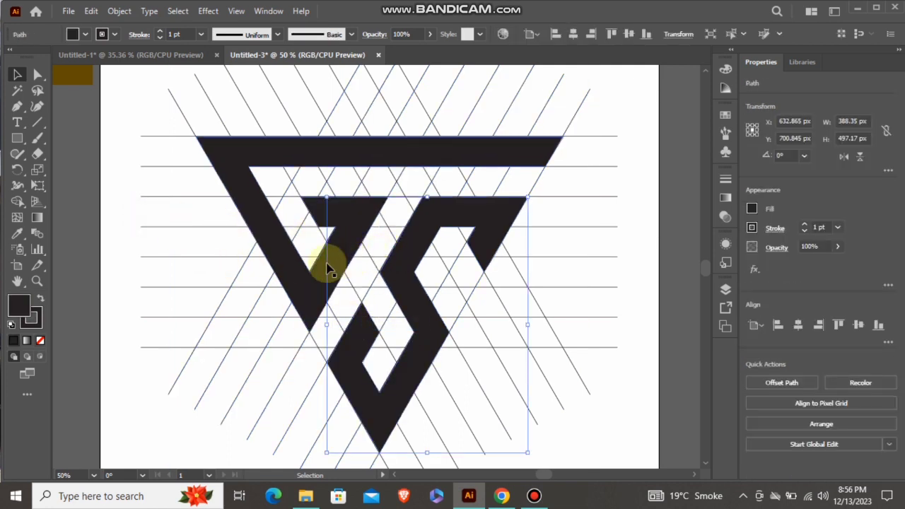
shift+click(291, 280)
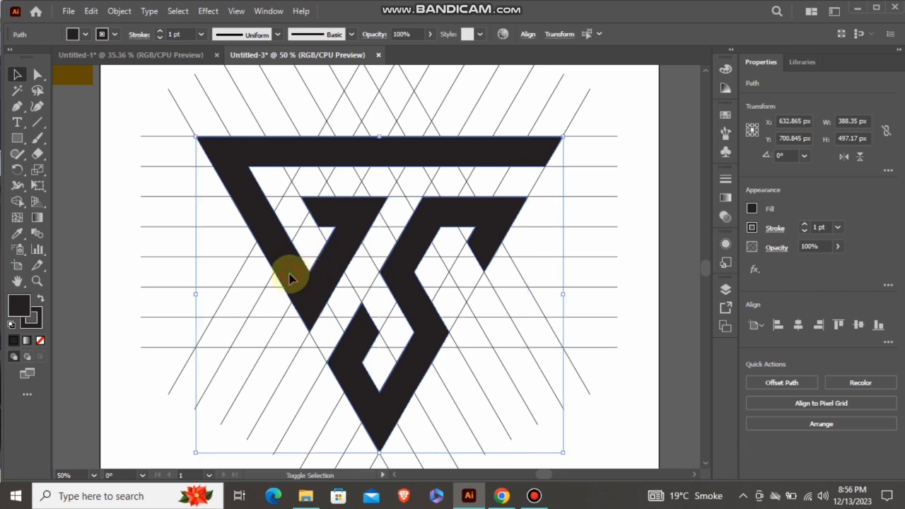
key(a)
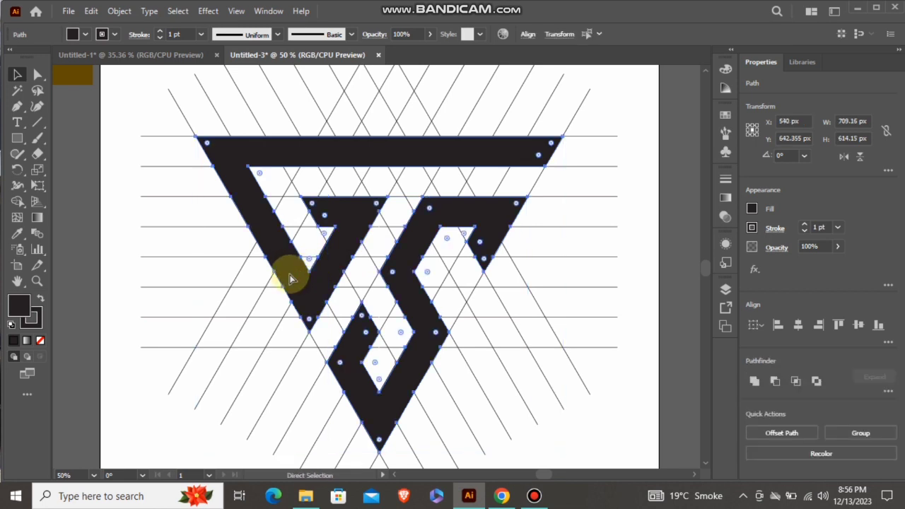
key(Delete)
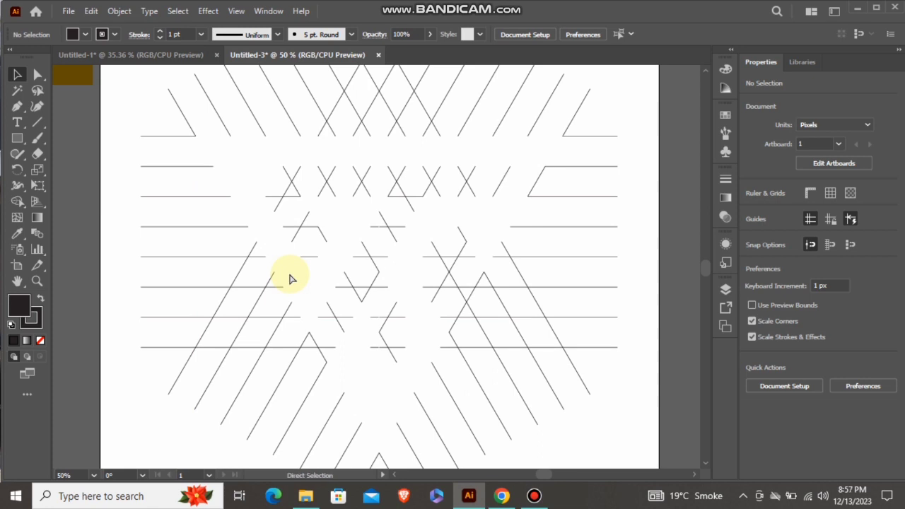
Step: Delete all the leftover grid lines and paste the cut letter shapes back onto the artboard
key(ctrl+0)
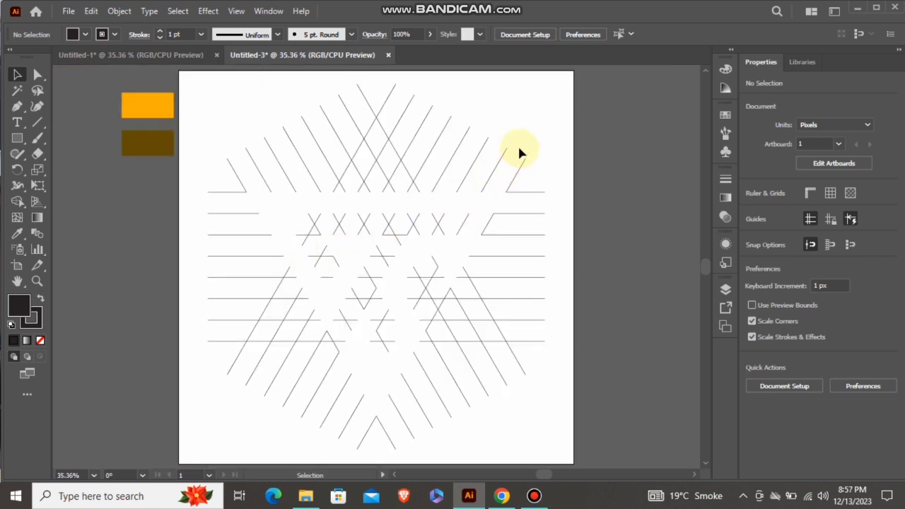
drag(546, 98, 220, 452)
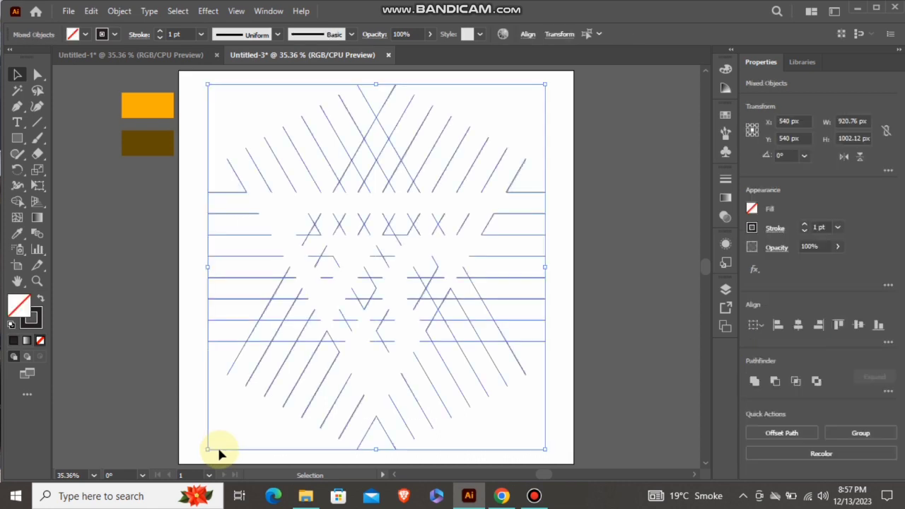
key(Delete)
key(ctrl+v)
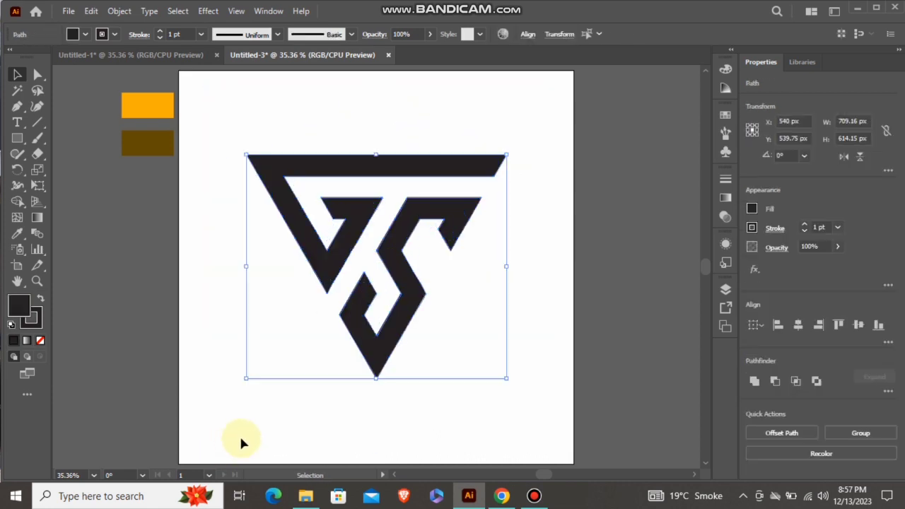
Step: Group the two letter shapes and centre the group on the artboard
right_click(405, 273)
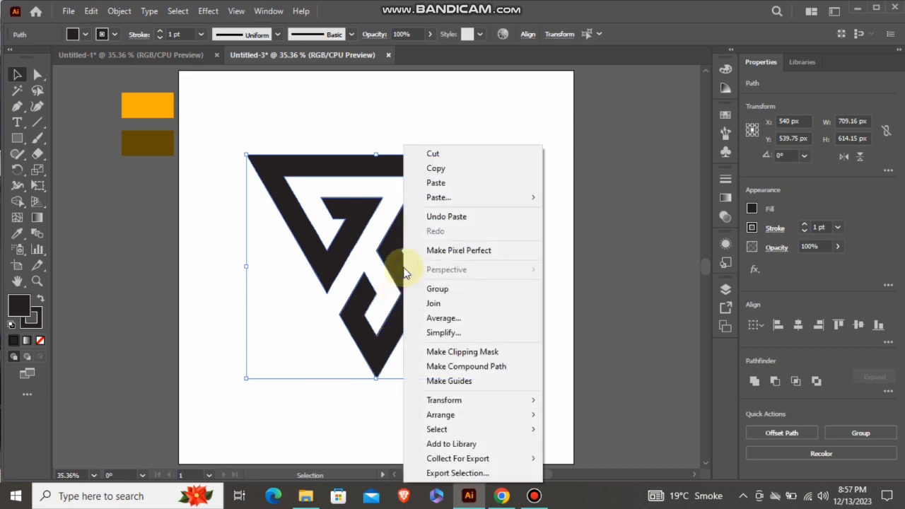
click(434, 288)
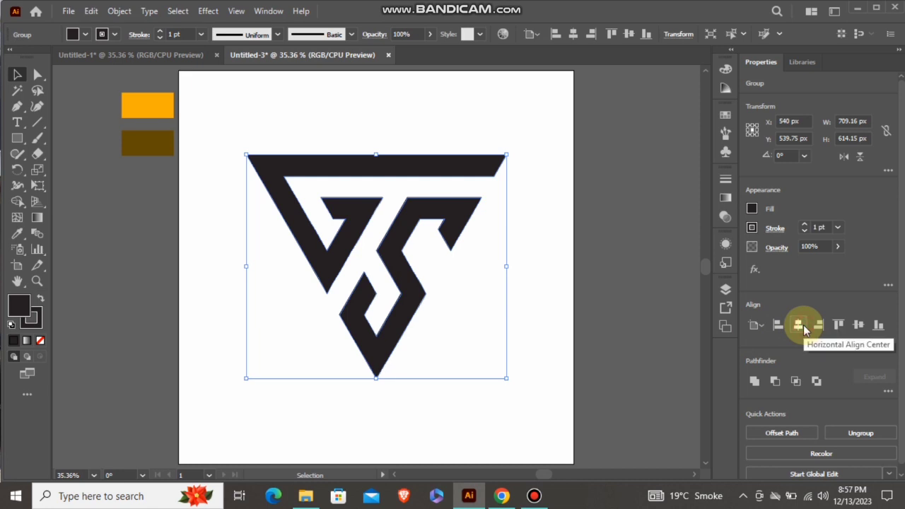
click(854, 327)
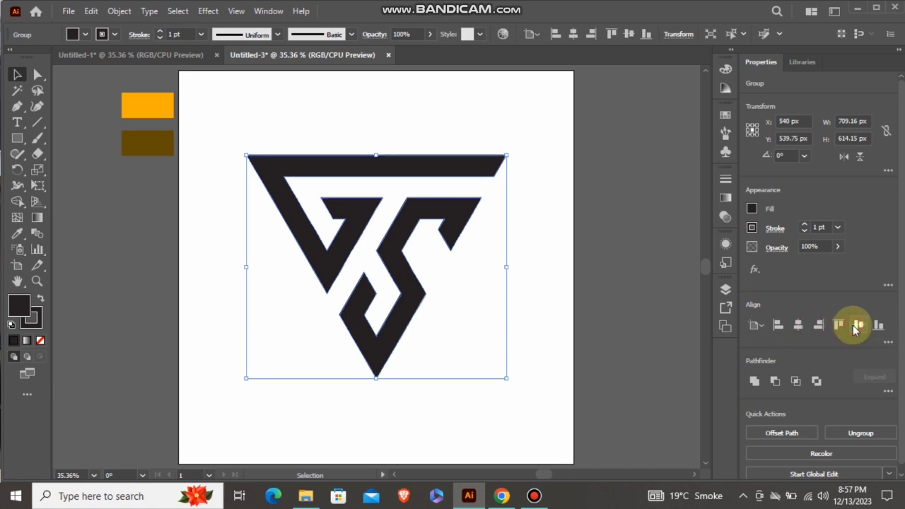
click(606, 221)
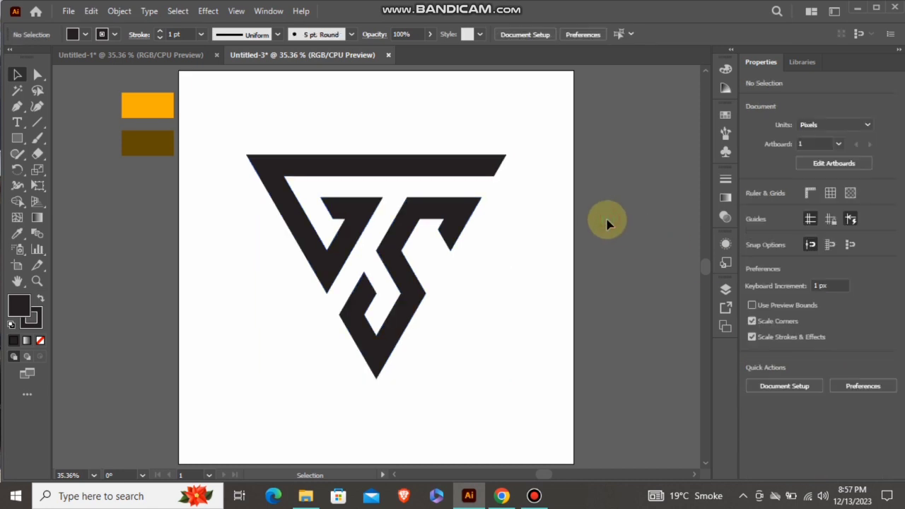
Step: Draw a 1080 × 1080 px rectangle covering the whole artboard and remove its stroke
click(18, 139)
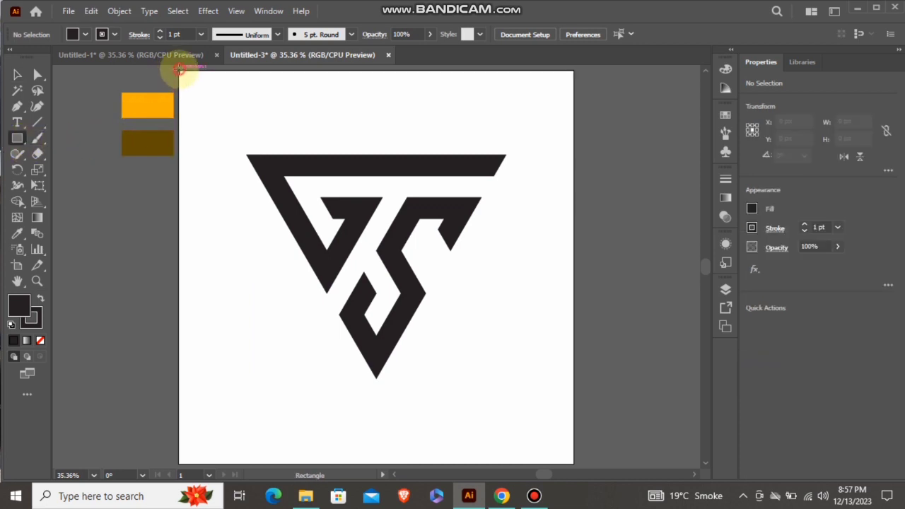
drag(178, 69, 572, 461)
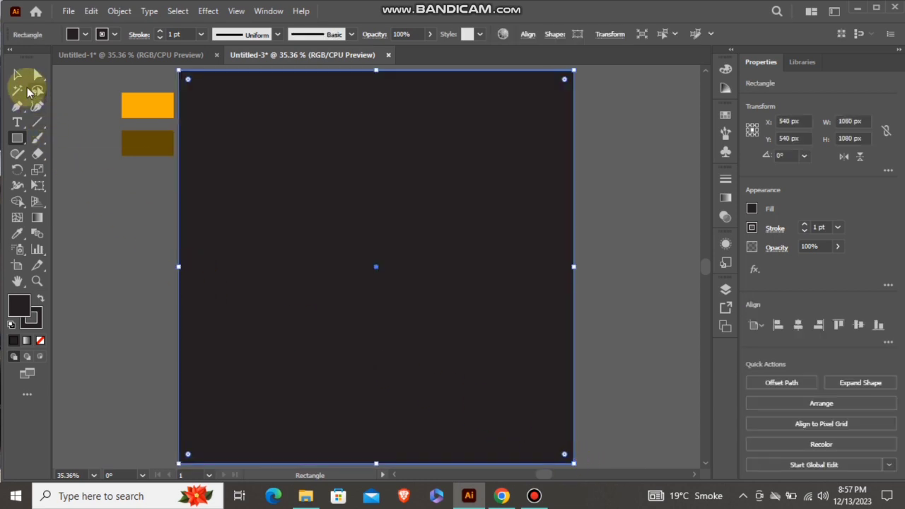
click(18, 75)
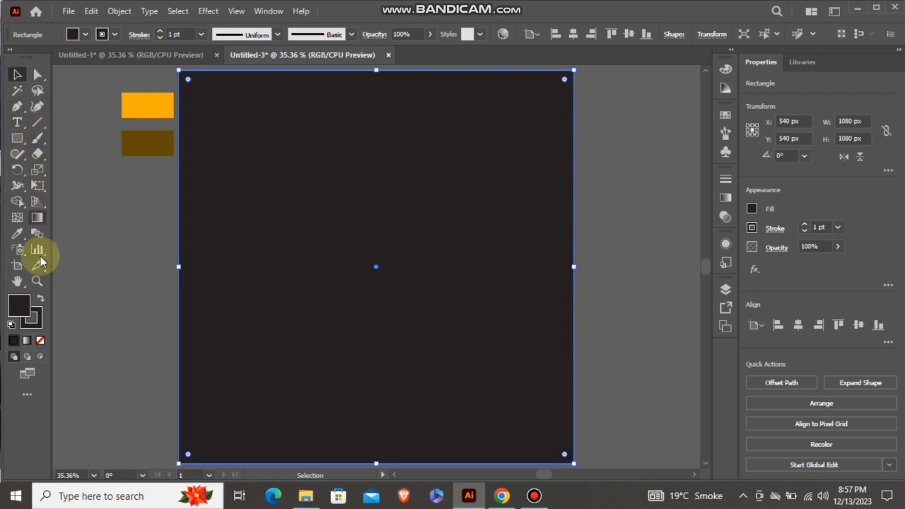
click(39, 325)
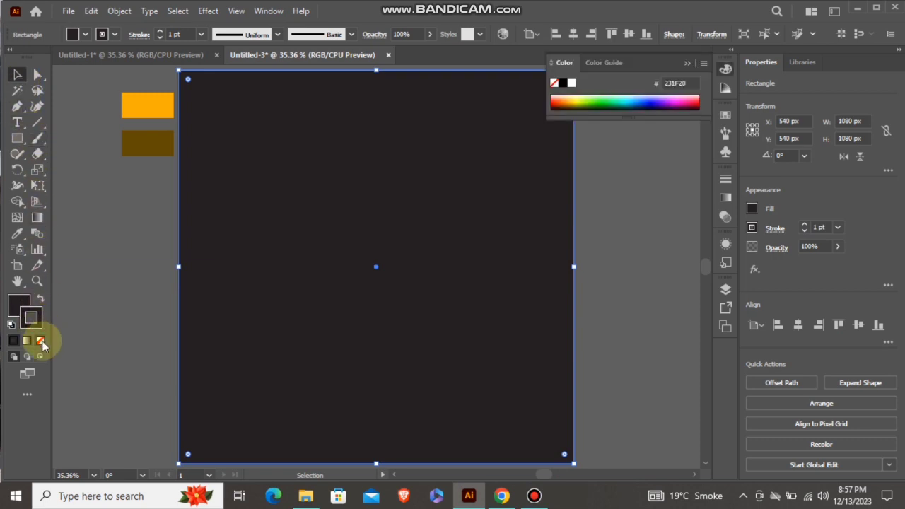
click(40, 340)
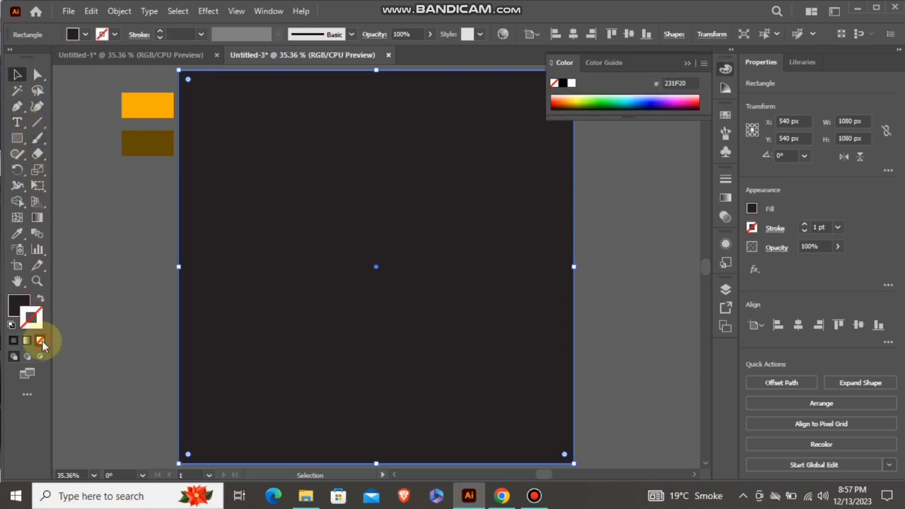
Step: Fill the background rectangle with the dark brown sampled by Eyedropper from the swatch beside the artboard
click(19, 306)
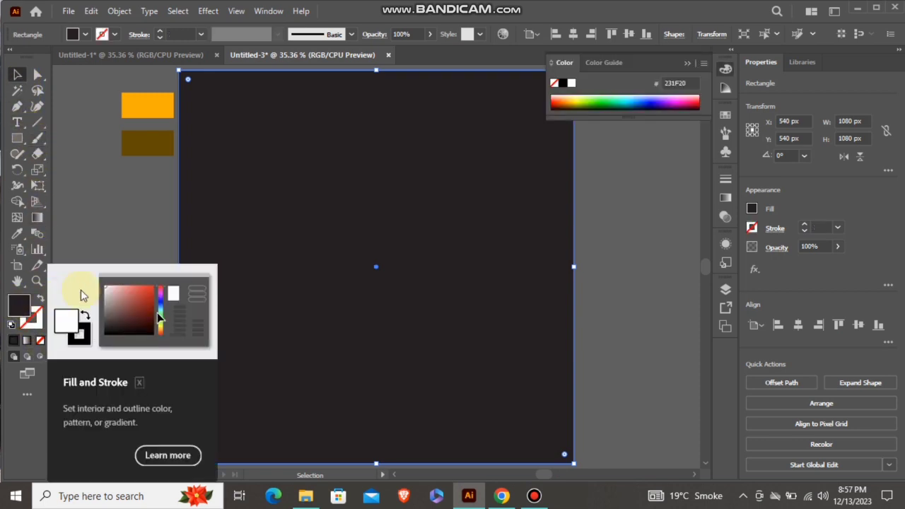
click(686, 63)
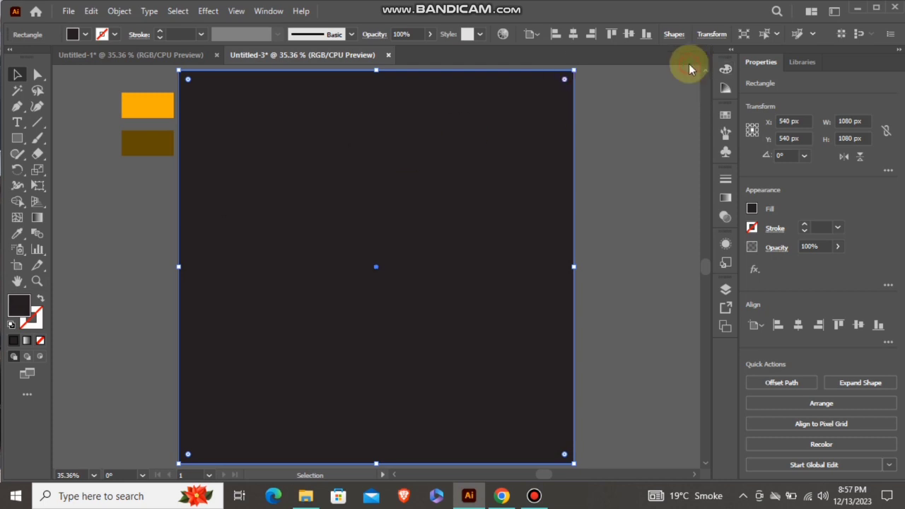
click(17, 234)
click(137, 144)
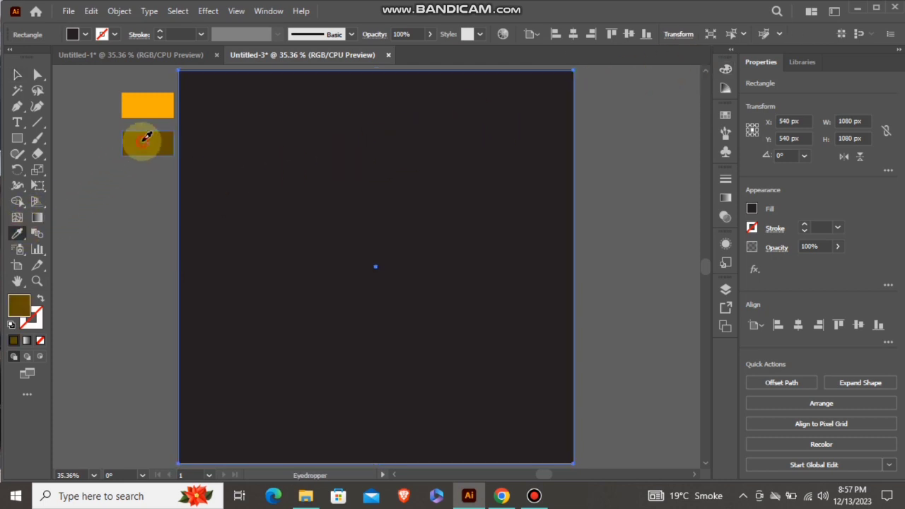
click(18, 76)
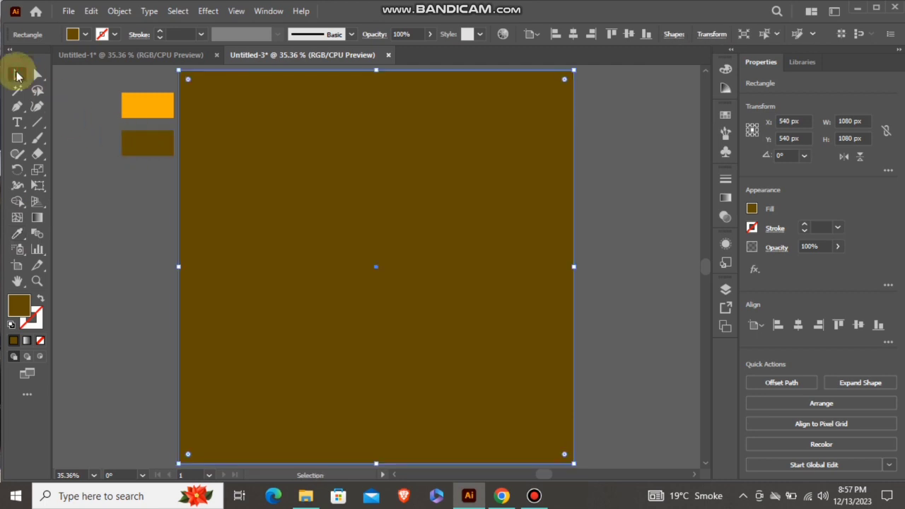
Step: Send the brown background rectangle to the back, behind the logo, and deselect it
right_click(490, 272)
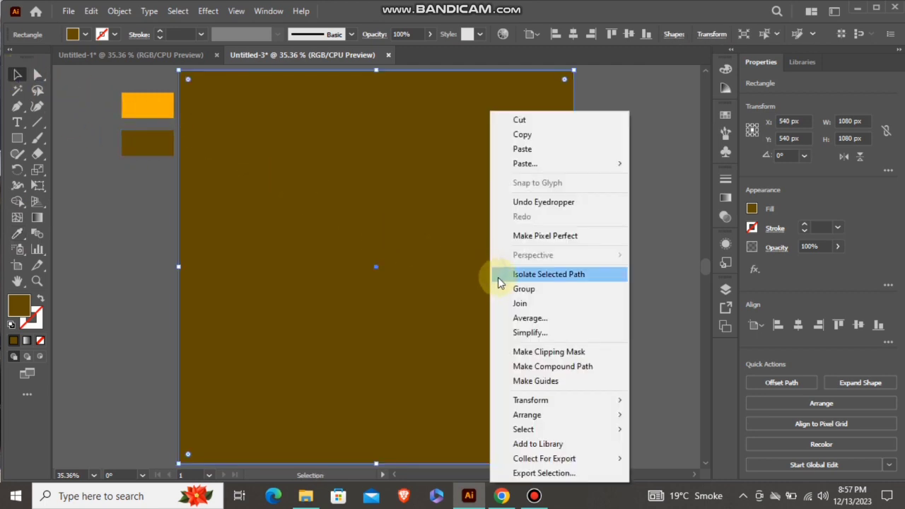
mouse_move(566, 415)
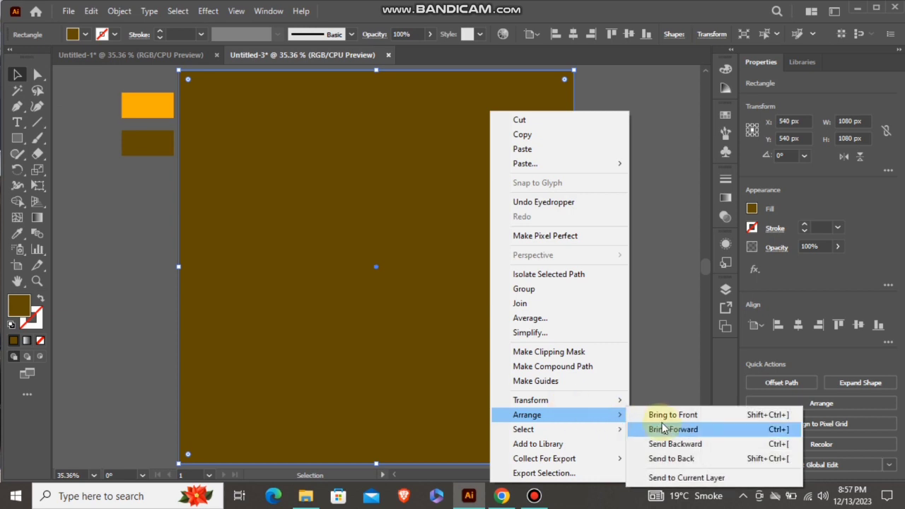
click(672, 458)
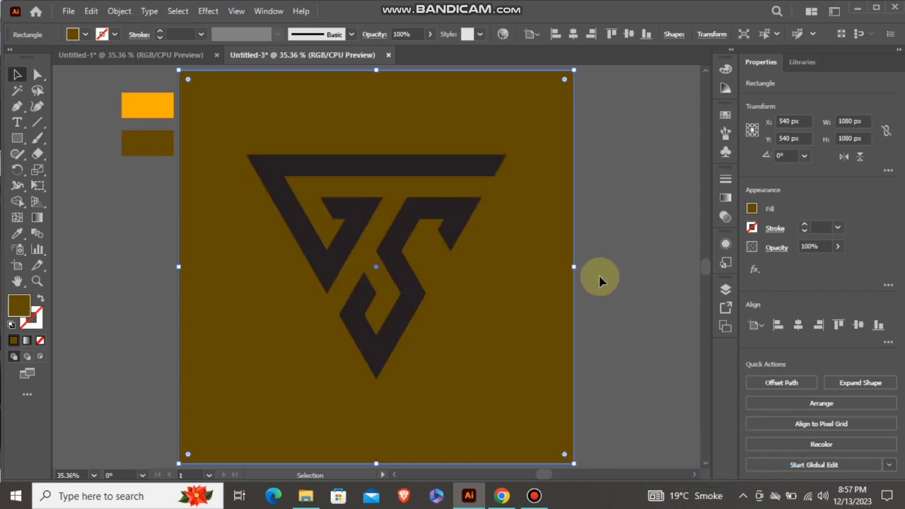
click(594, 253)
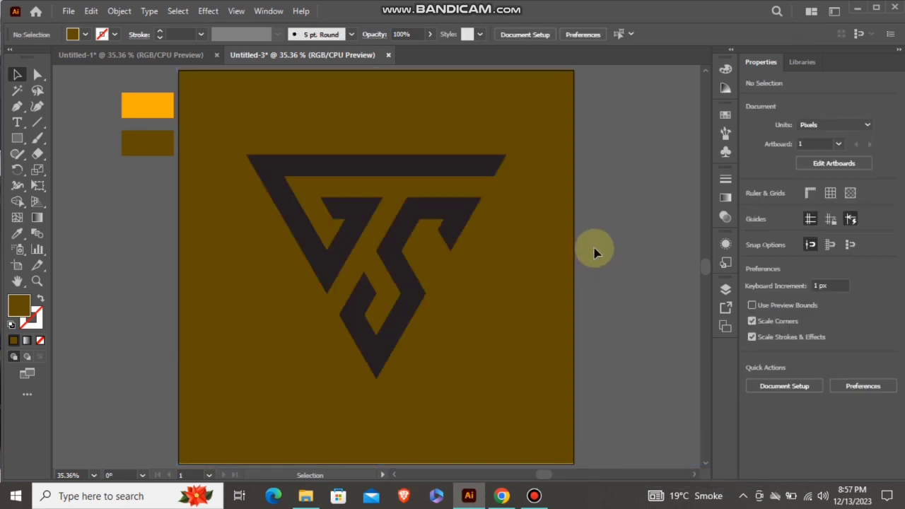
Step: Fill the GS logo with the orange sampled by Eyedropper from the swatch beside the artboard, and move it up about 100 px
click(444, 220)
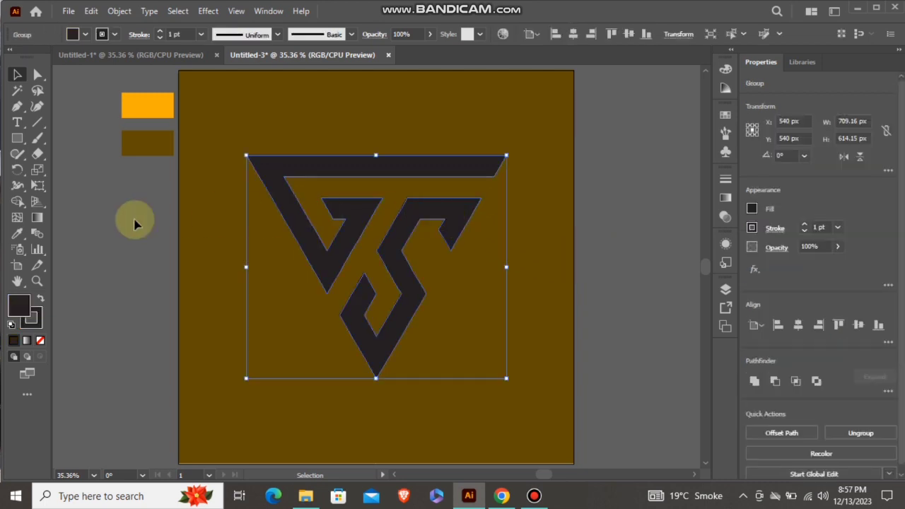
click(15, 234)
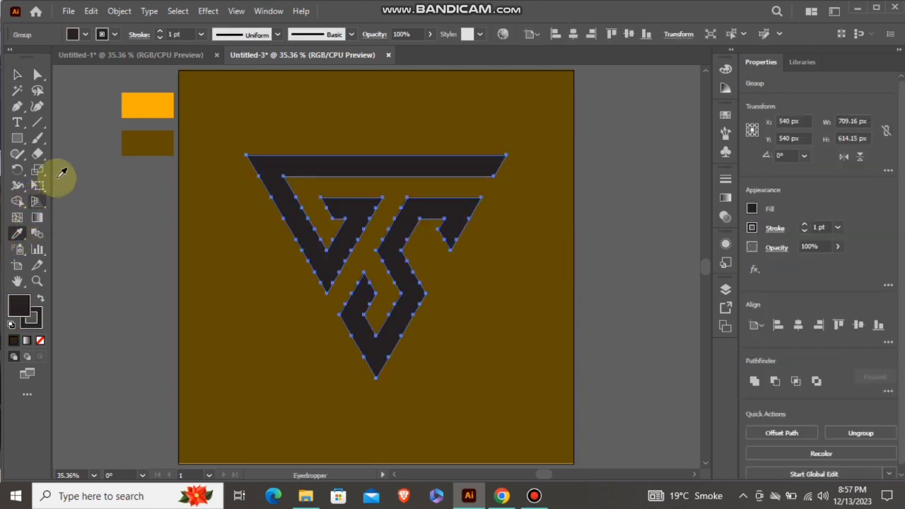
click(147, 103)
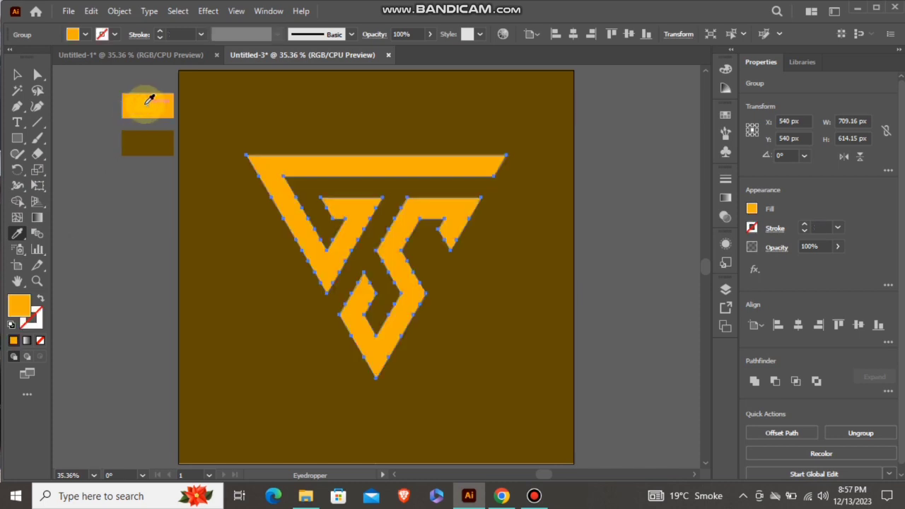
click(17, 75)
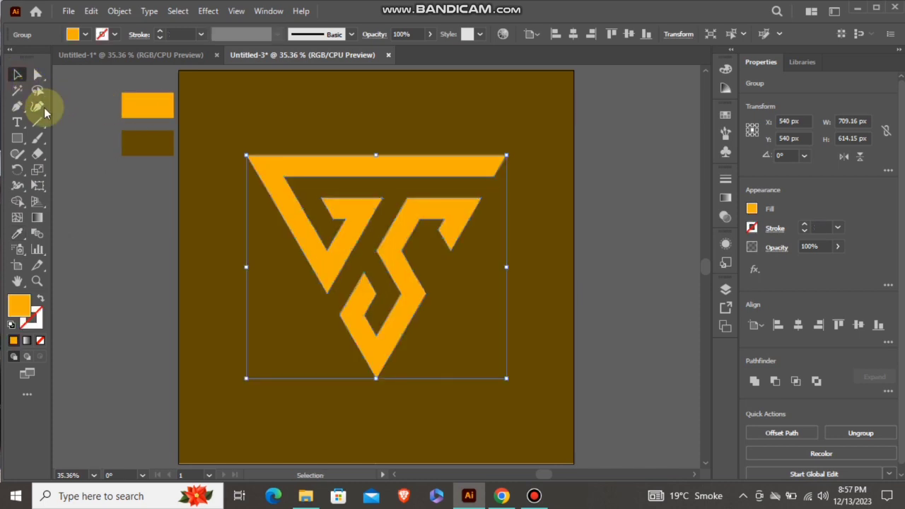
click(101, 202)
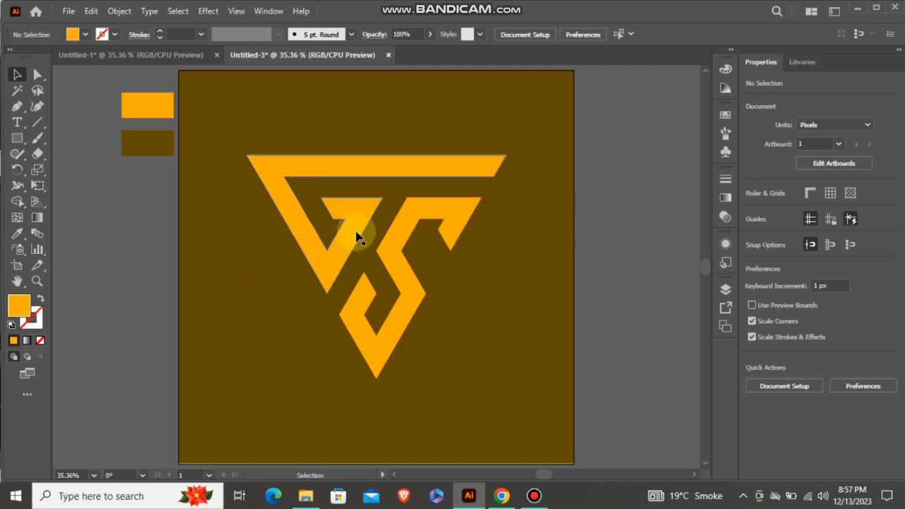
drag(356, 235, 360, 200)
click(134, 223)
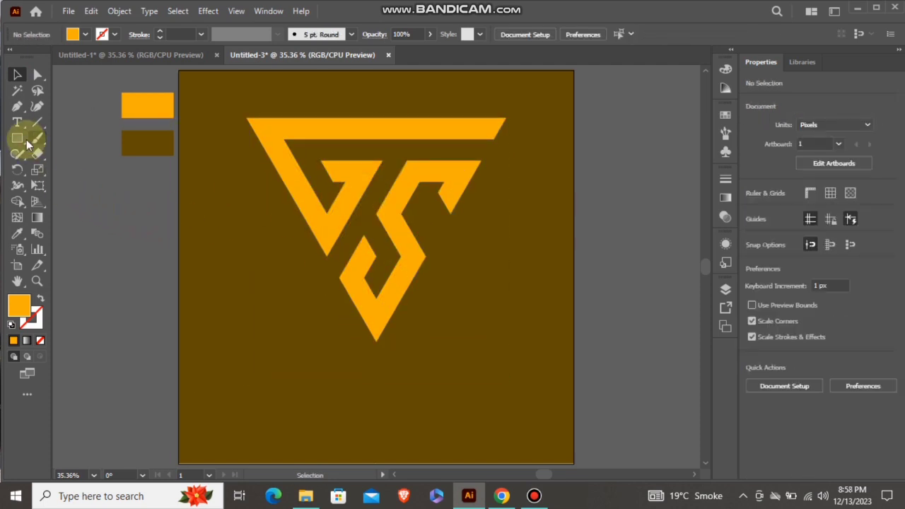
Step: Add the text "G + S LOGO" at 60 pt below the logo
click(17, 122)
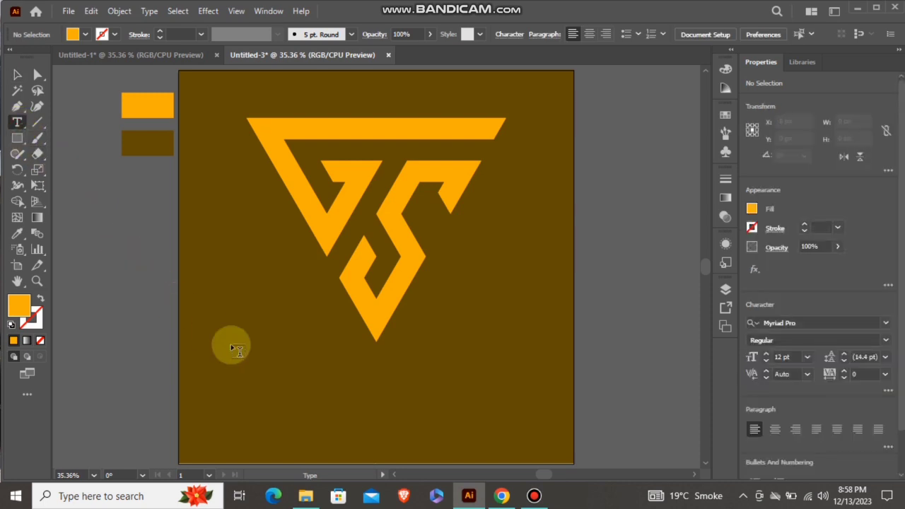
click(299, 382)
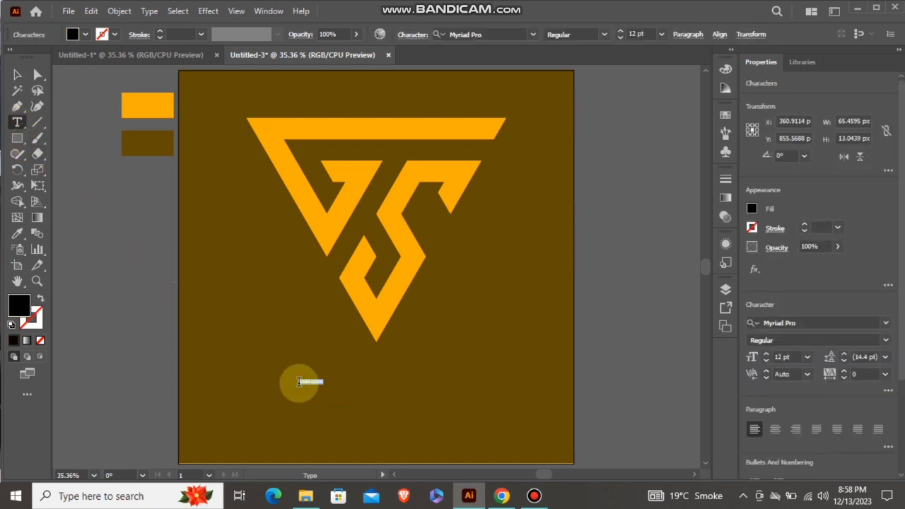
click(659, 34)
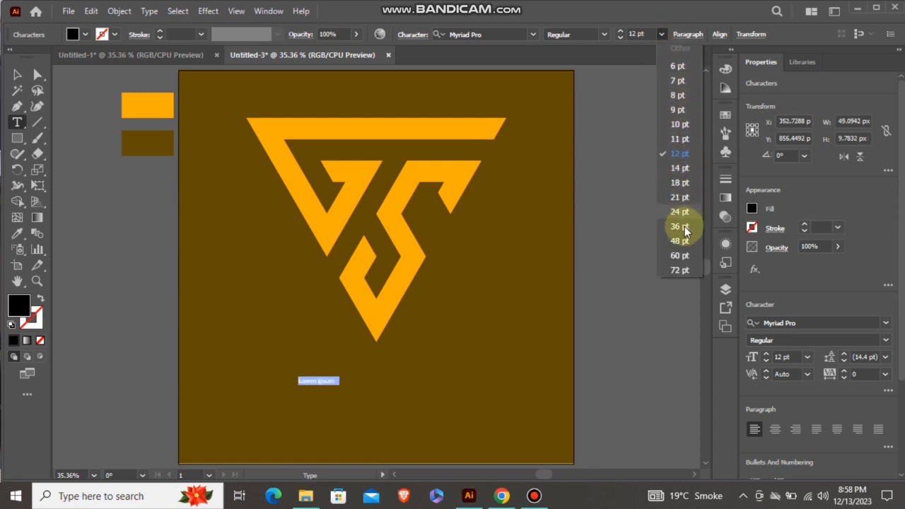
click(678, 255)
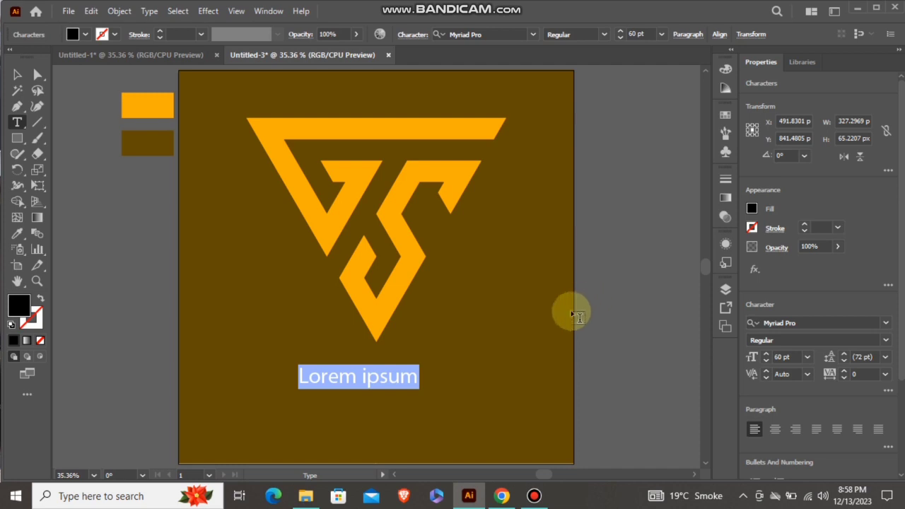
key(BackSpace)
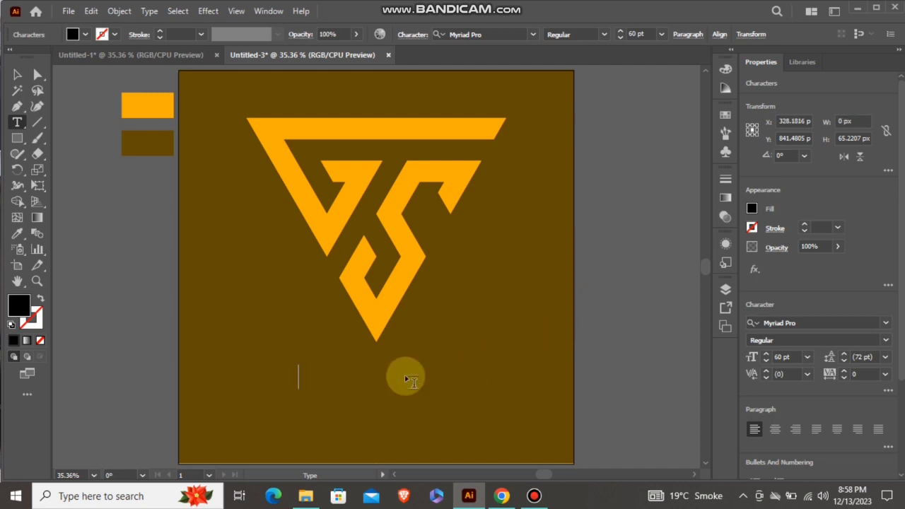
text(G + S )
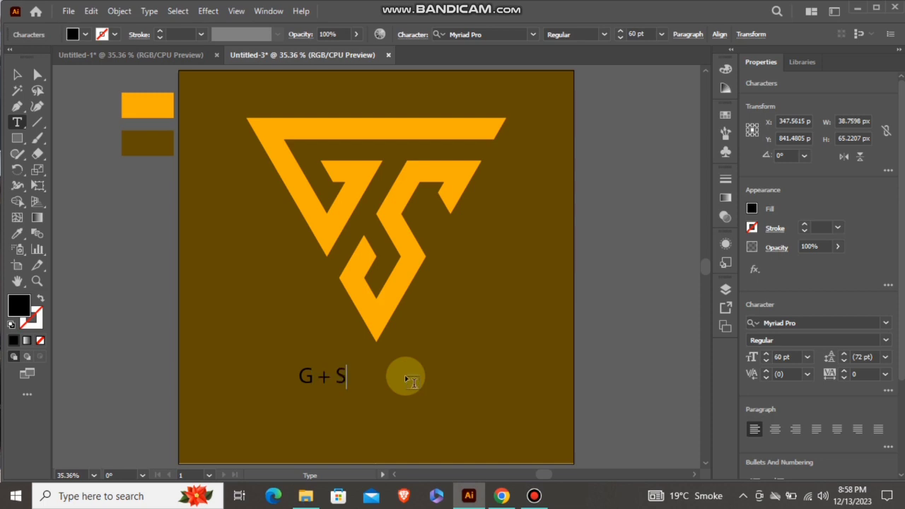
text(LOGO)
click(18, 76)
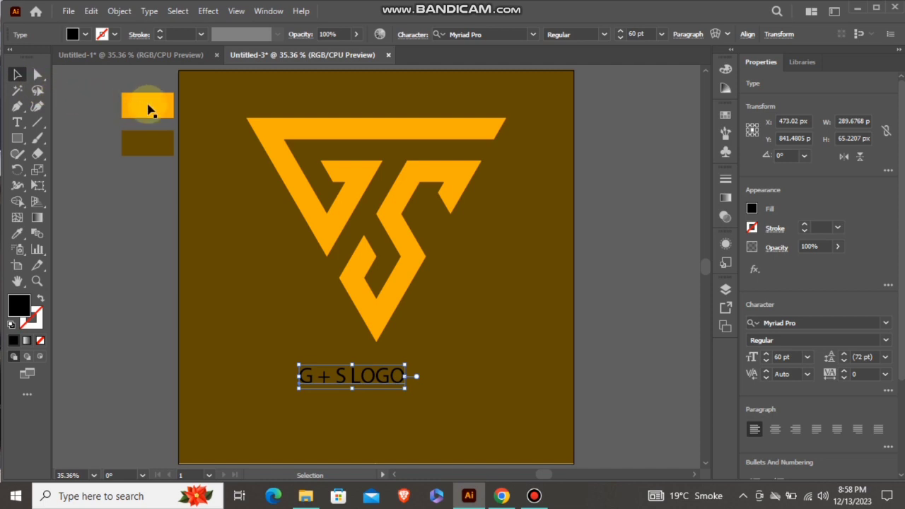
Step: Set the "G + S LOGO" text in Aileron Bold and enlarge it from its centre to about 488 px wide
click(534, 34)
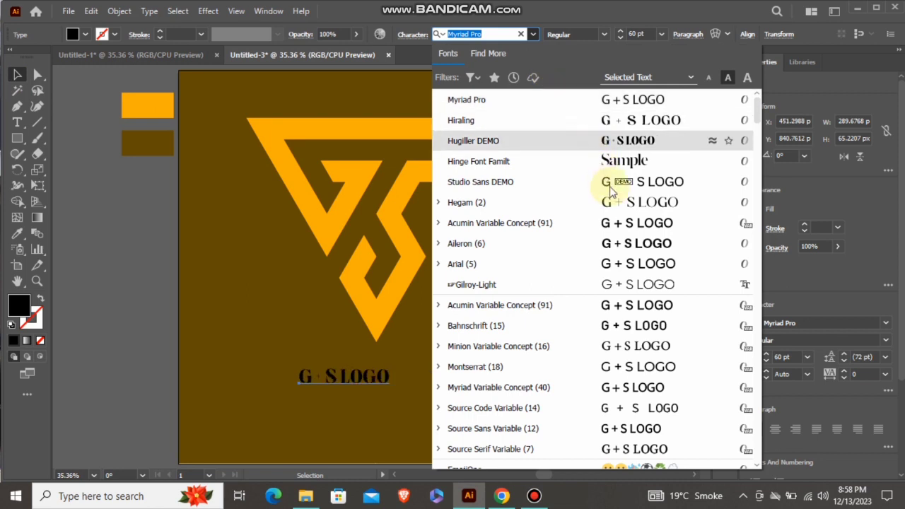
click(629, 244)
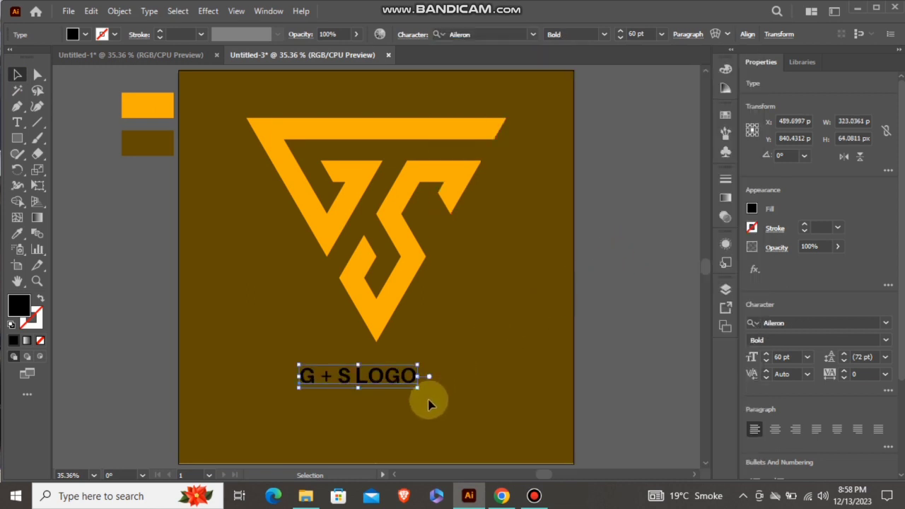
drag(417, 389, 446, 409)
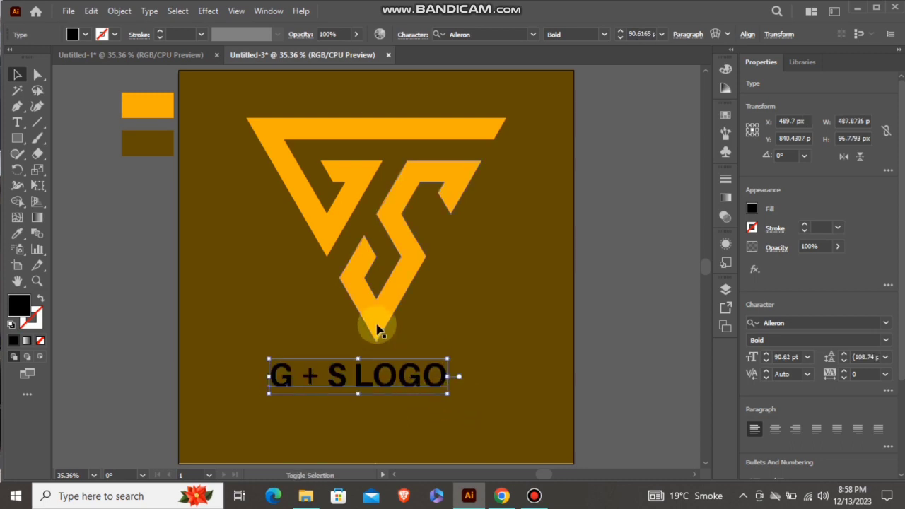
Step: Centre the text horizontally under the logo, using the logo as the key object, and deselect both
shift+click(377, 327)
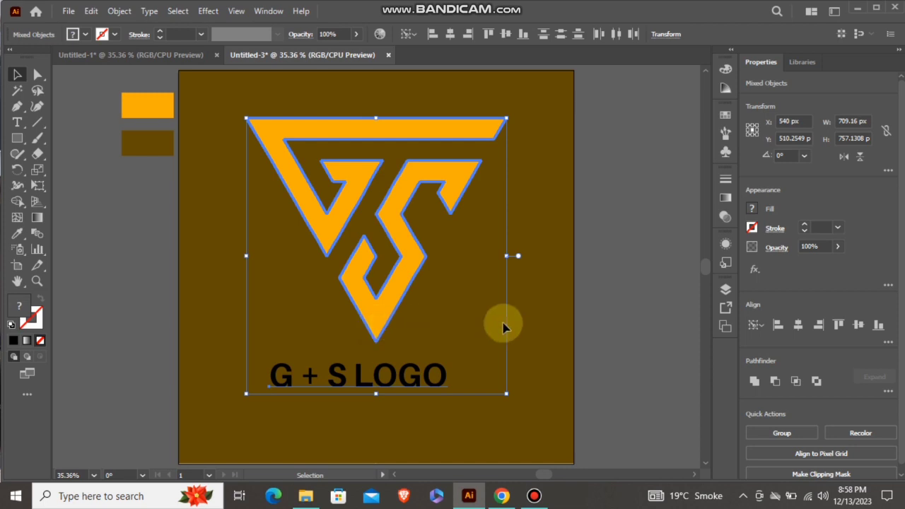
click(798, 326)
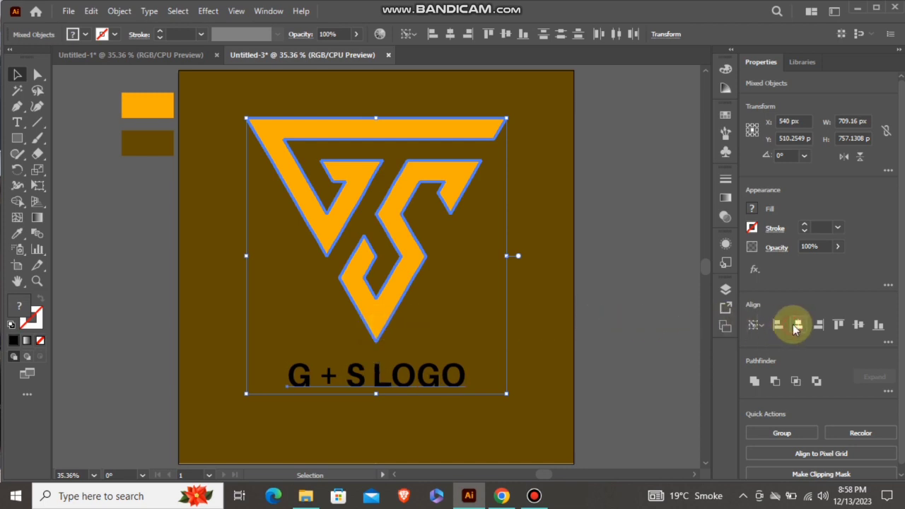
click(616, 266)
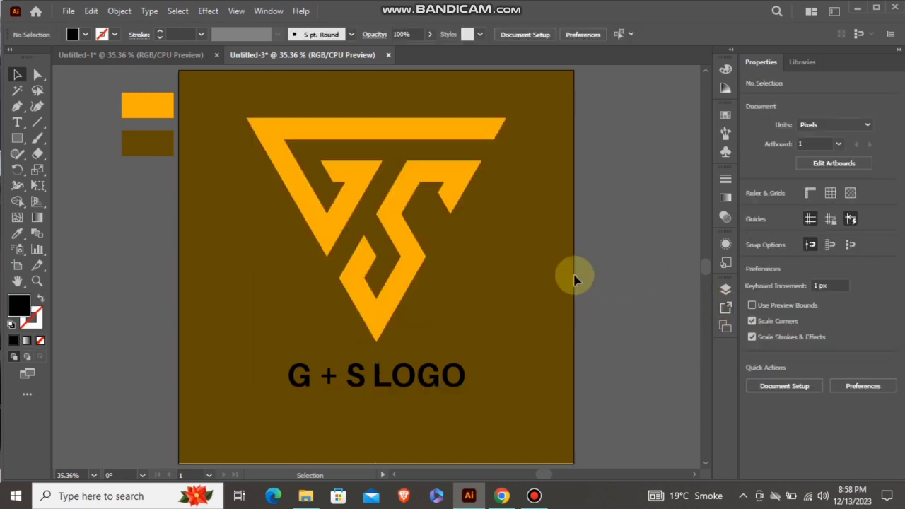
Step: Convert the "G + S LOGO" text to outlines and fill it with the orange sampled by Eyedropper from the swatch
click(435, 380)
right_click(436, 386)
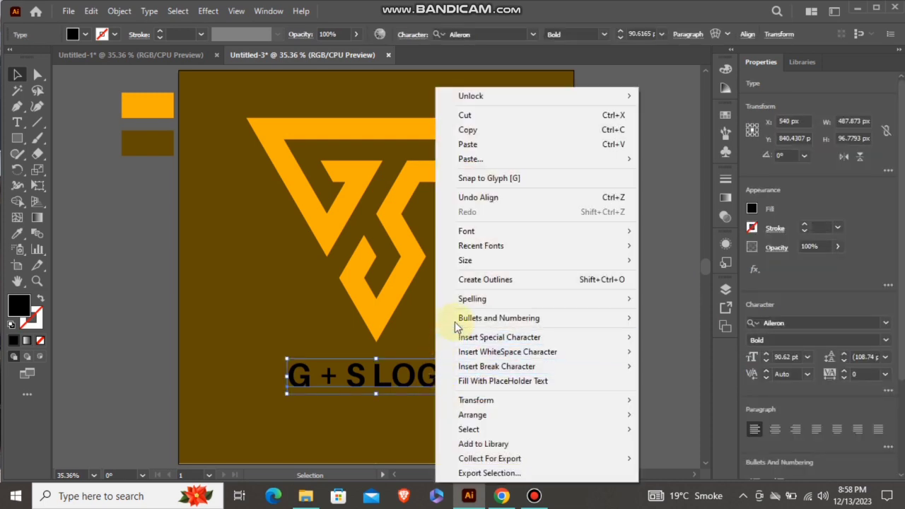
click(460, 283)
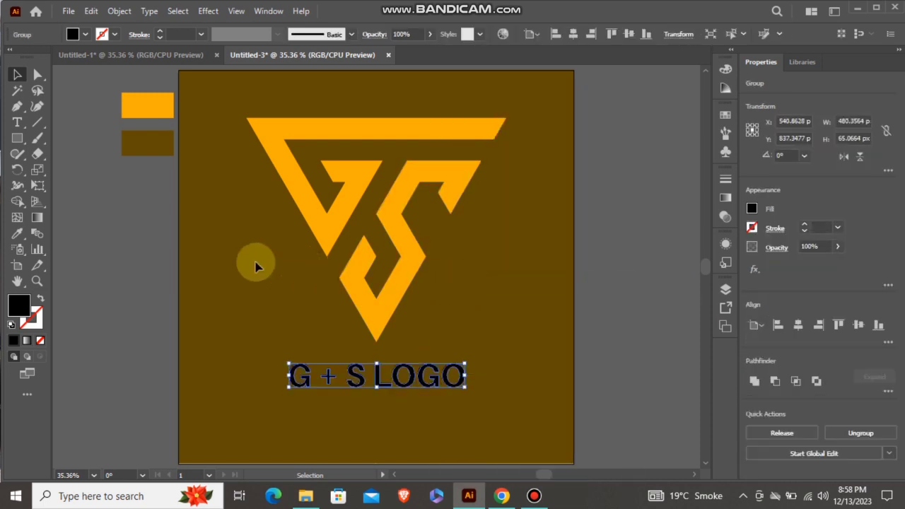
click(19, 234)
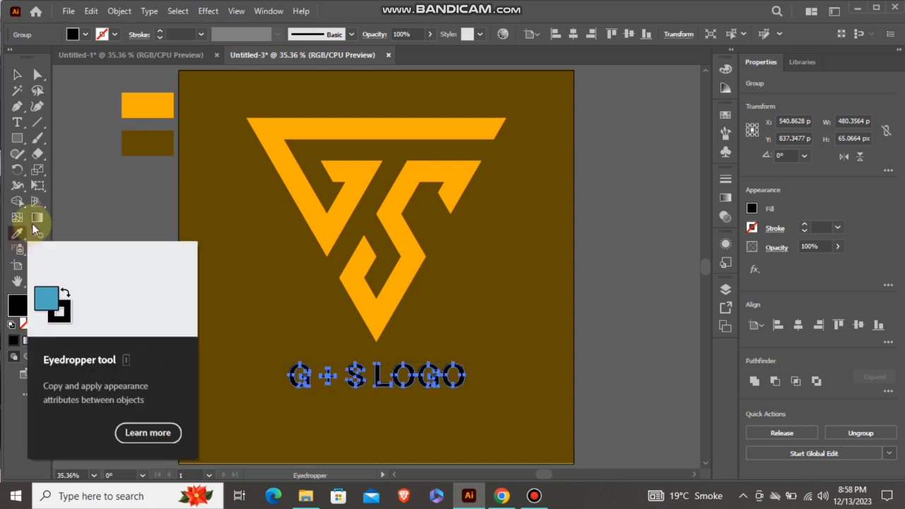
click(131, 109)
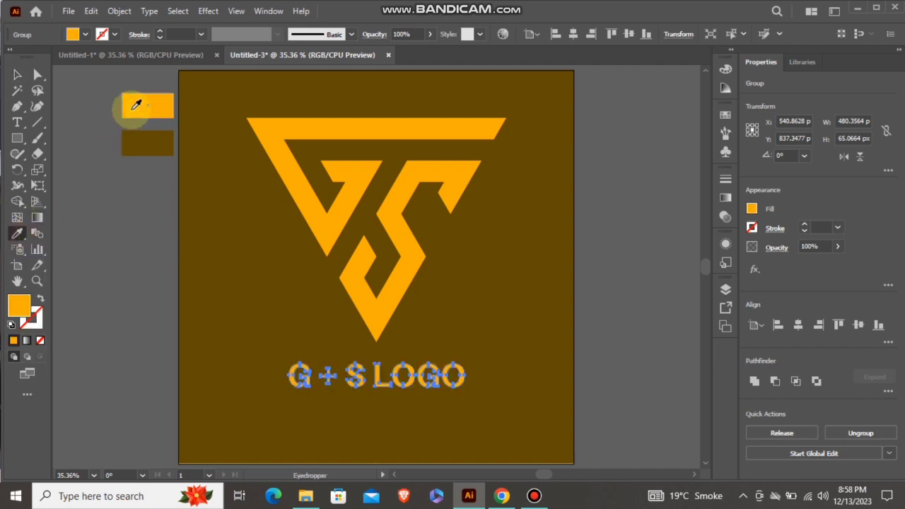
click(17, 75)
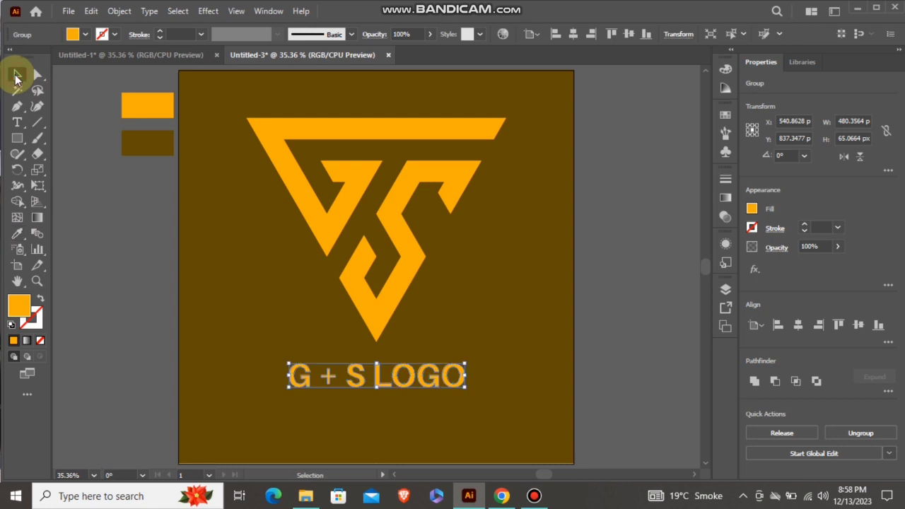
click(107, 241)
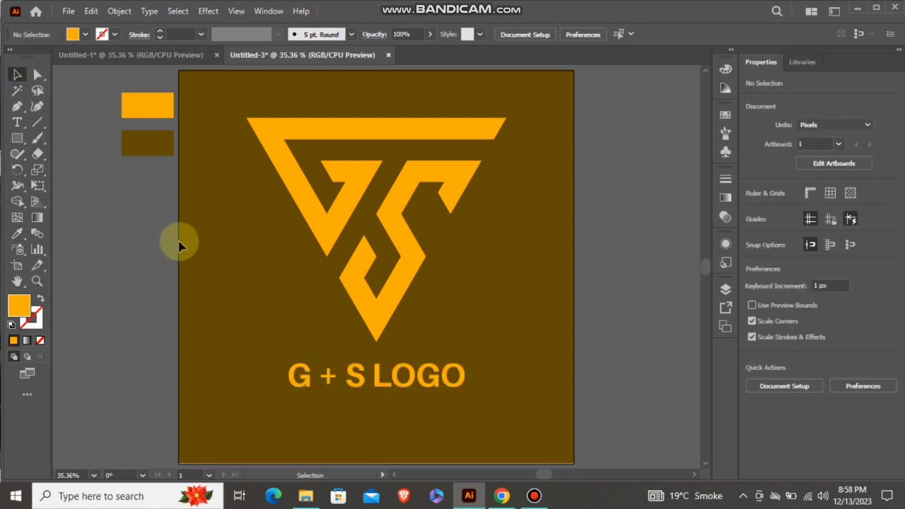
Step: Group the logo with its outlined text and centre the group vertically on the artboard
click(329, 237)
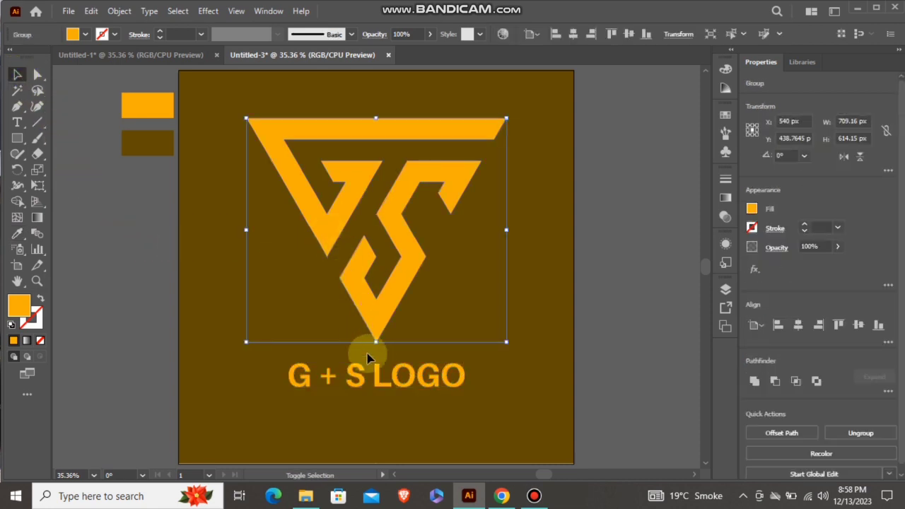
shift+click(381, 382)
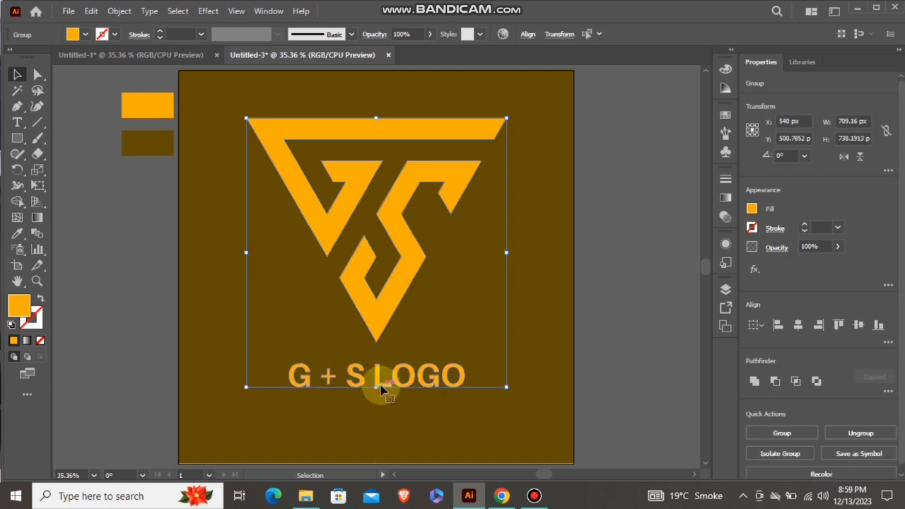
right_click(382, 314)
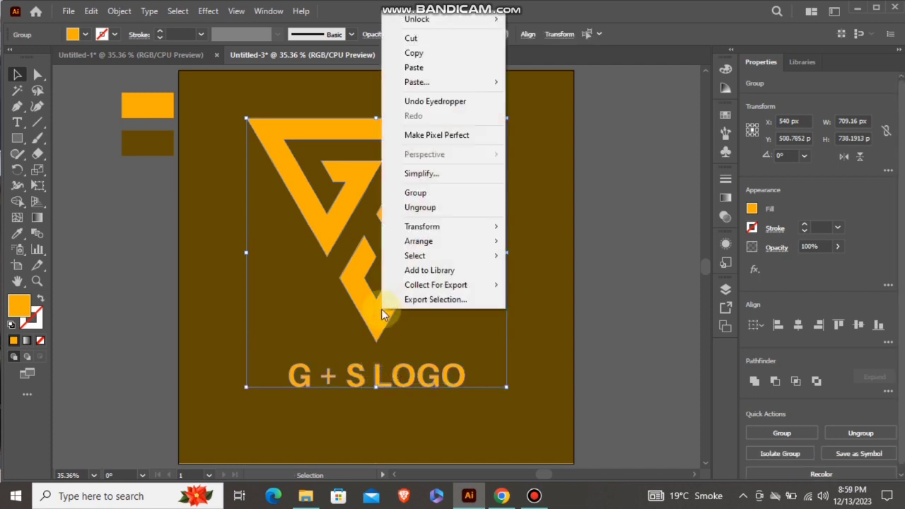
click(429, 198)
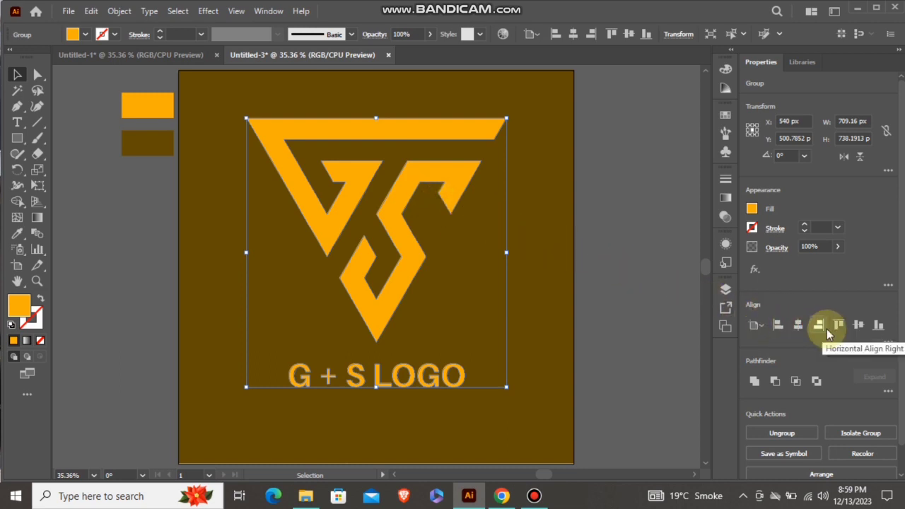
click(866, 328)
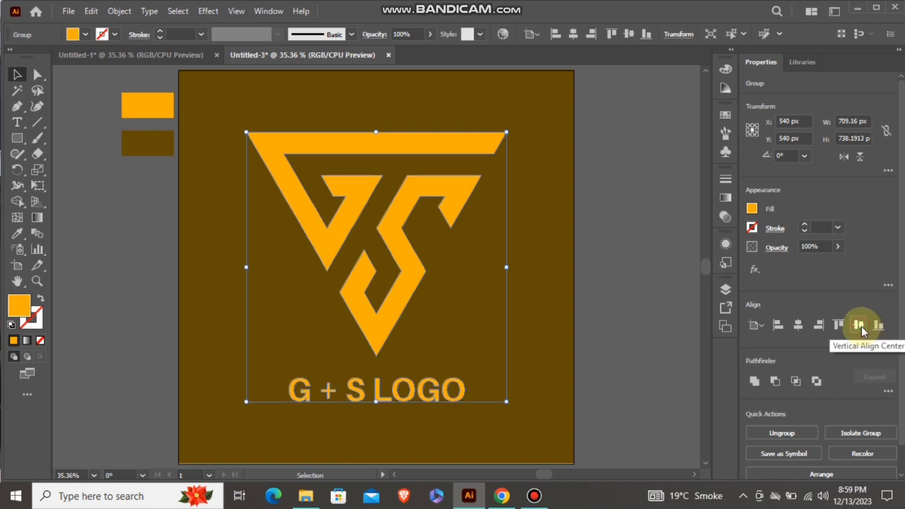
click(634, 249)
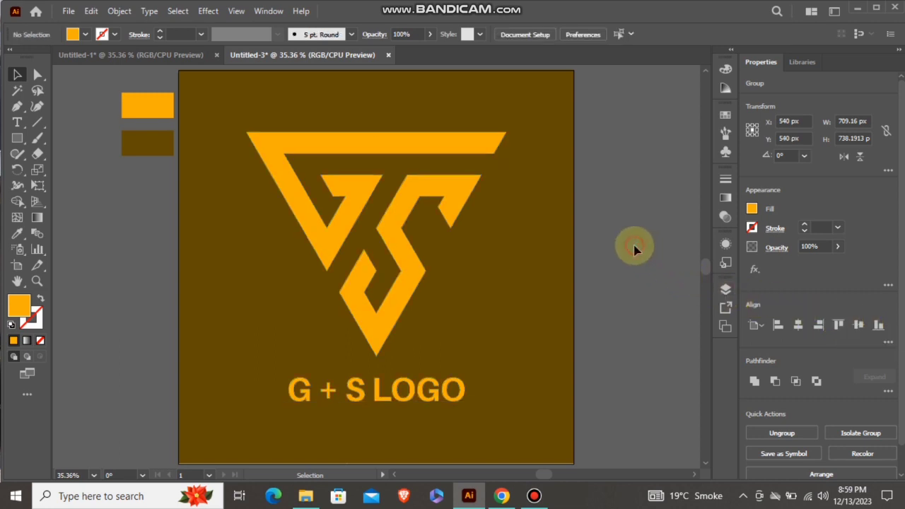
Step: Apply a Drop Shadow effect with 70% opacity and 3 px blur to the grouped logo and text, and deselect the group
click(438, 195)
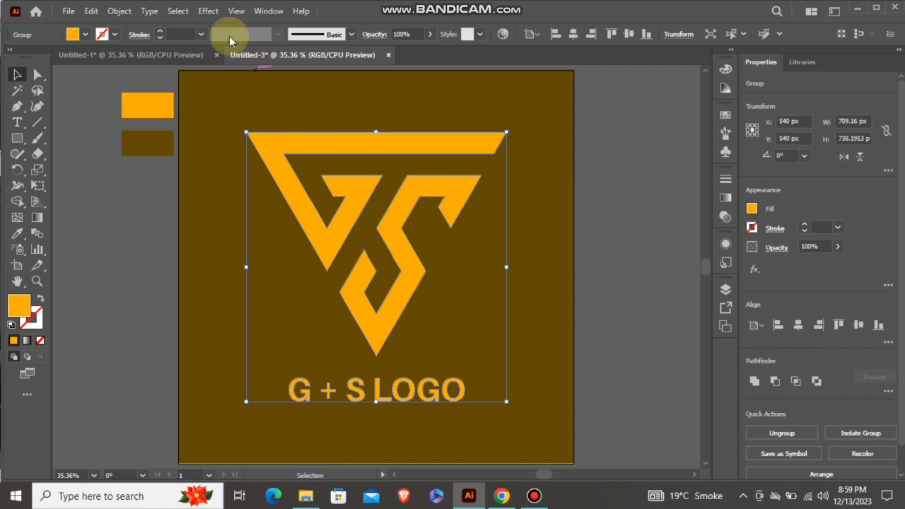
click(209, 11)
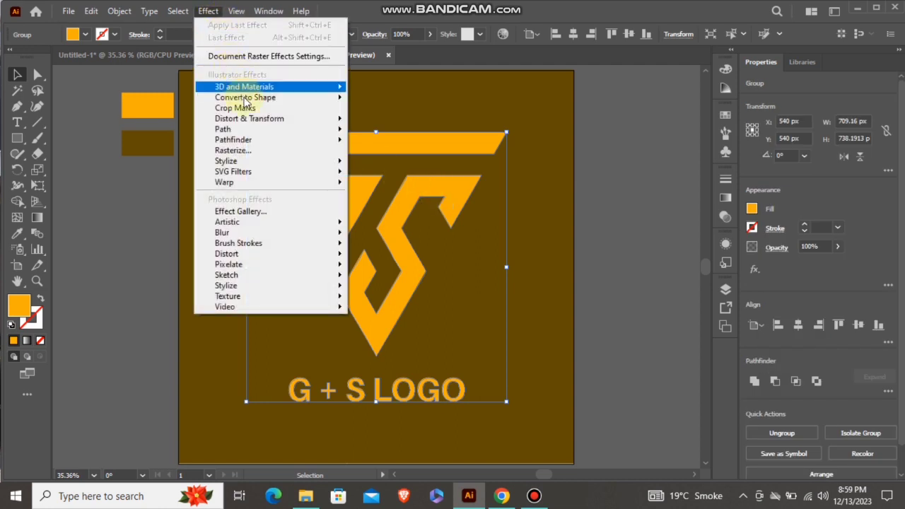
mouse_move(281, 161)
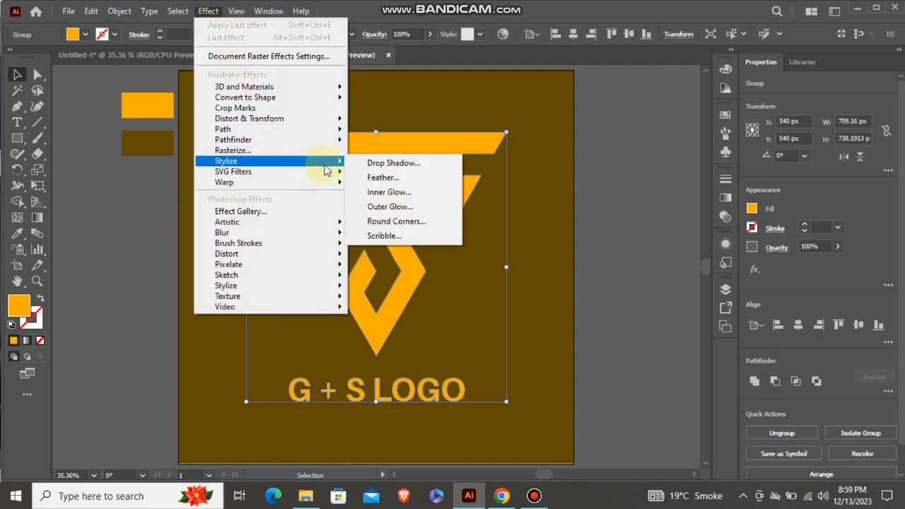
click(391, 169)
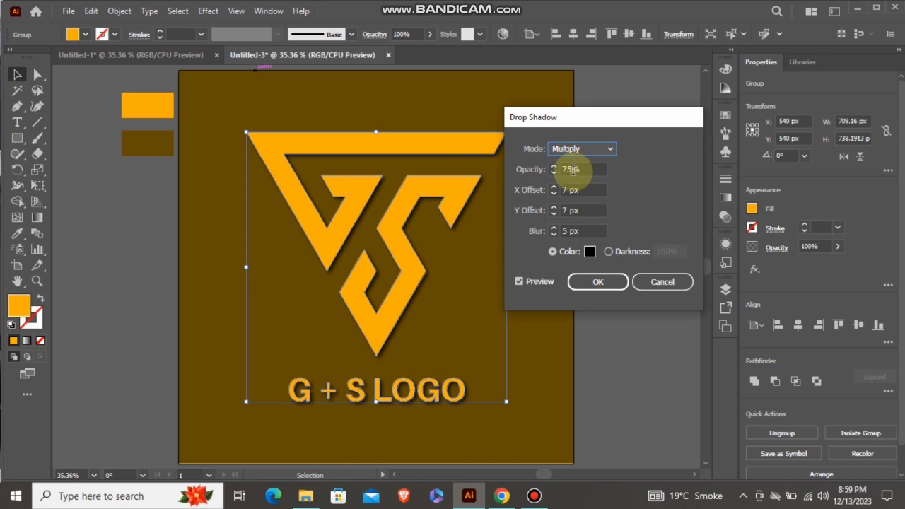
drag(572, 169, 541, 170)
text(7)
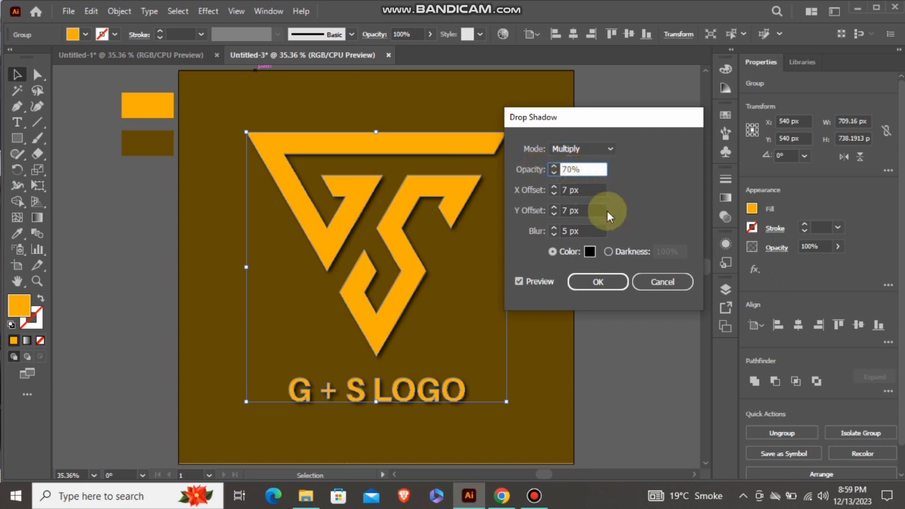
drag(592, 233, 543, 237)
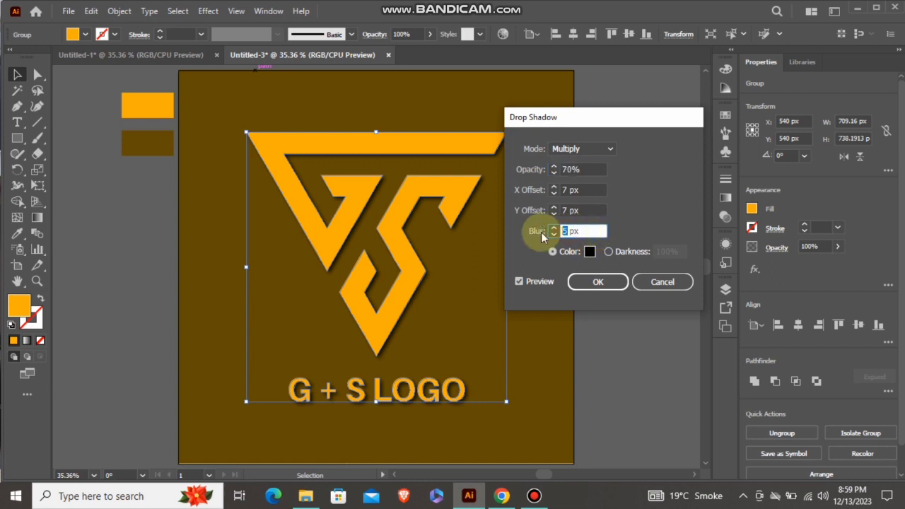
text(3)
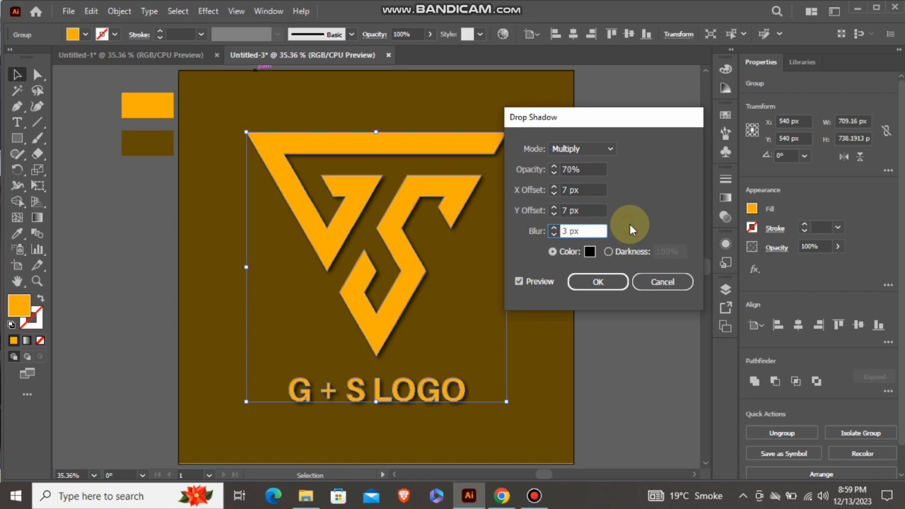
click(598, 282)
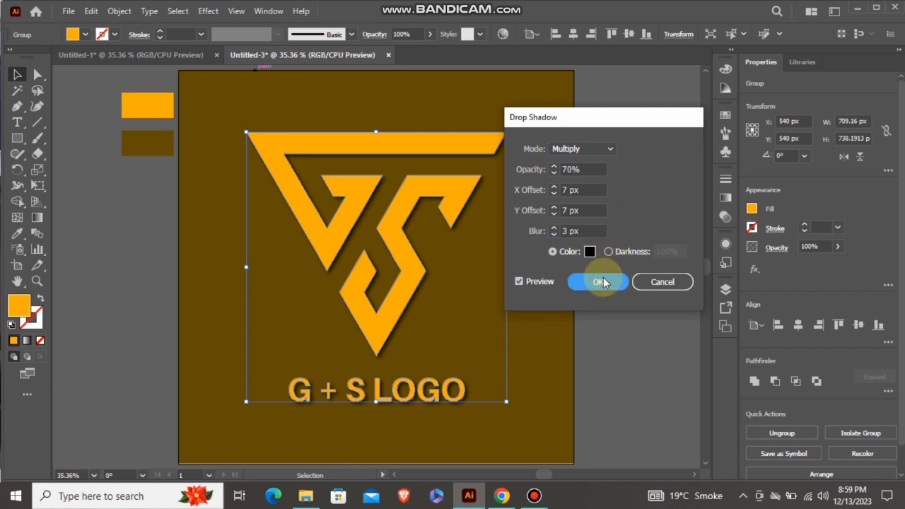
click(602, 274)
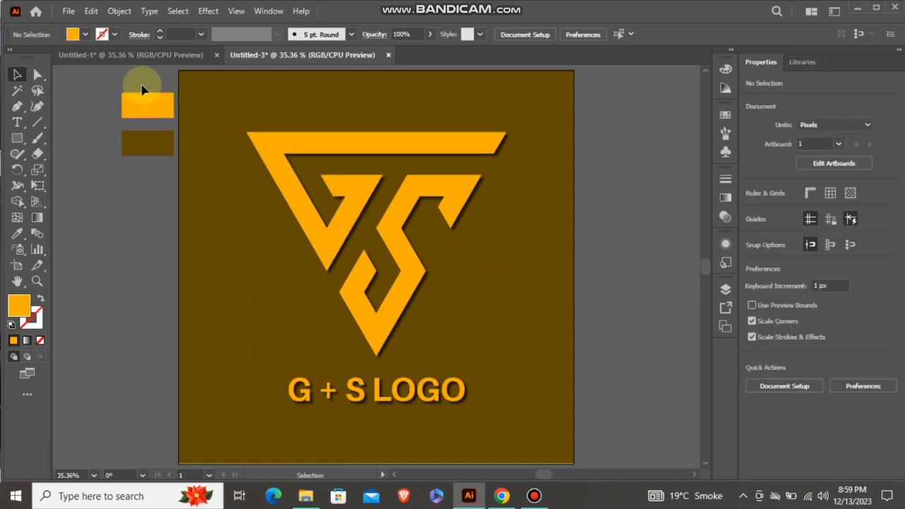
Step: Delete the orange and brown colour swatch rectangles beside the artboard
drag(153, 173, 153, 173)
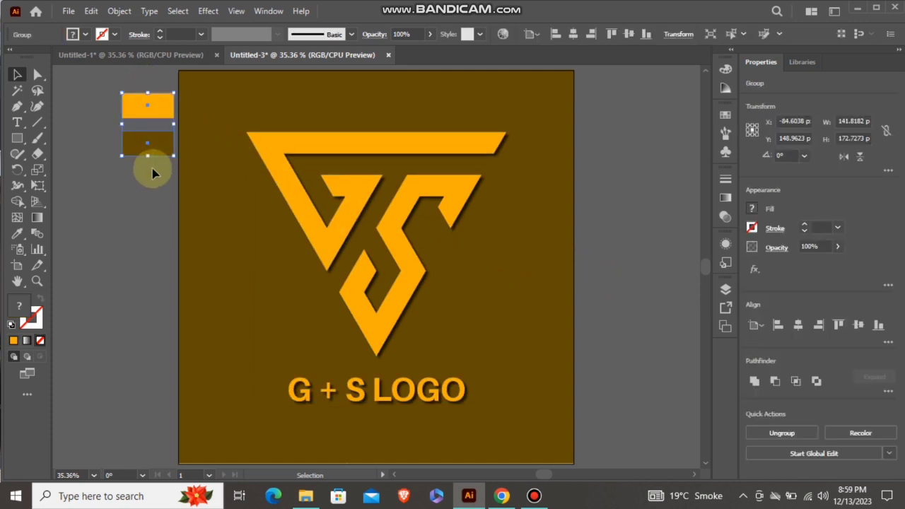
key(Delete)
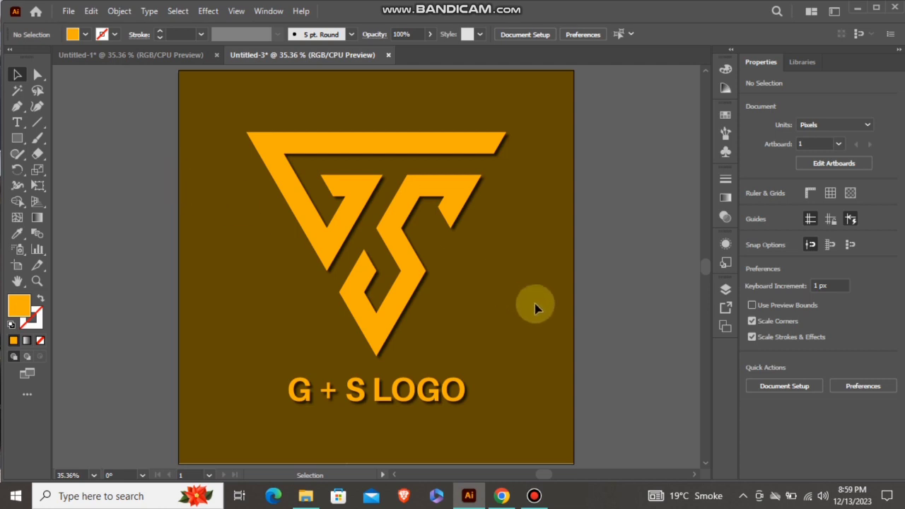